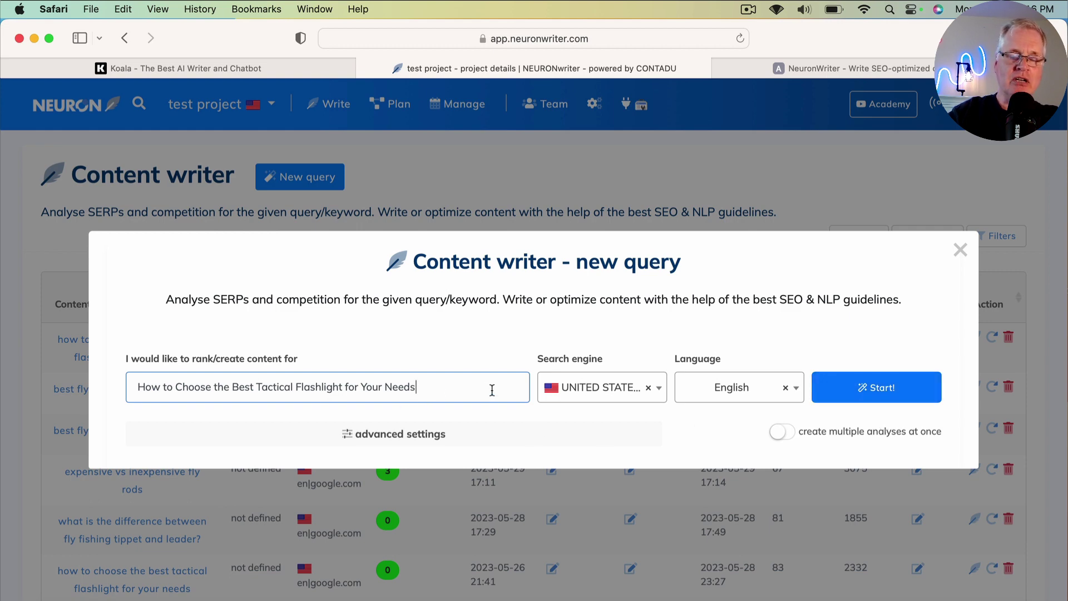
Step: Start the English analysis for 'how to choose the best tactical flashlight for your needs'
{"action": "left_click", "coordinate": [876, 391]}
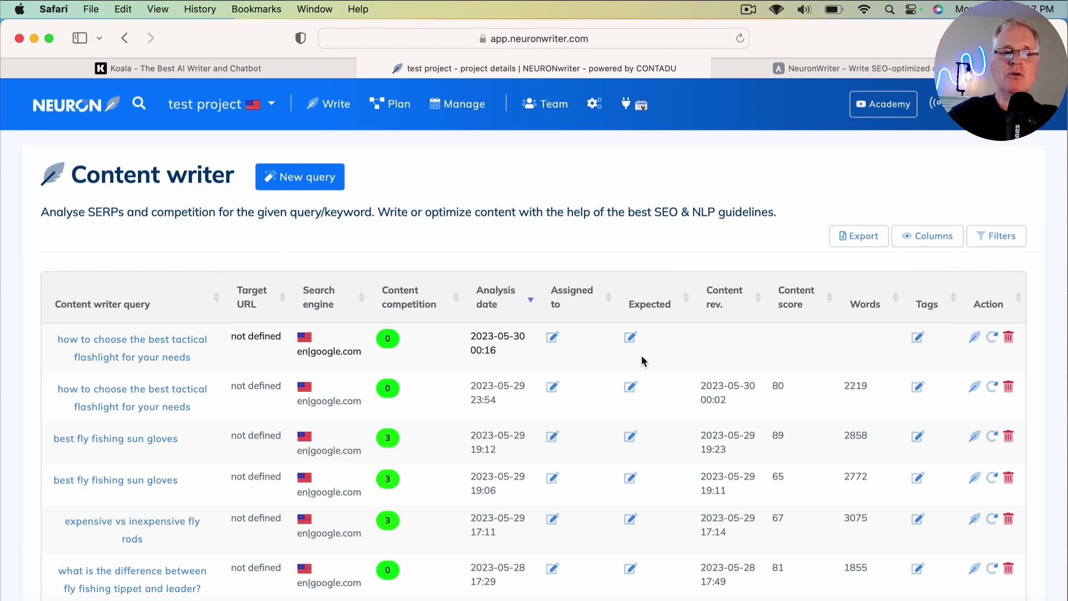
Step: Open the flashlight query, keep the checked TOP10 competitors, and continue to the empty editor
{"action": "left_click", "coordinate": [119, 344]}
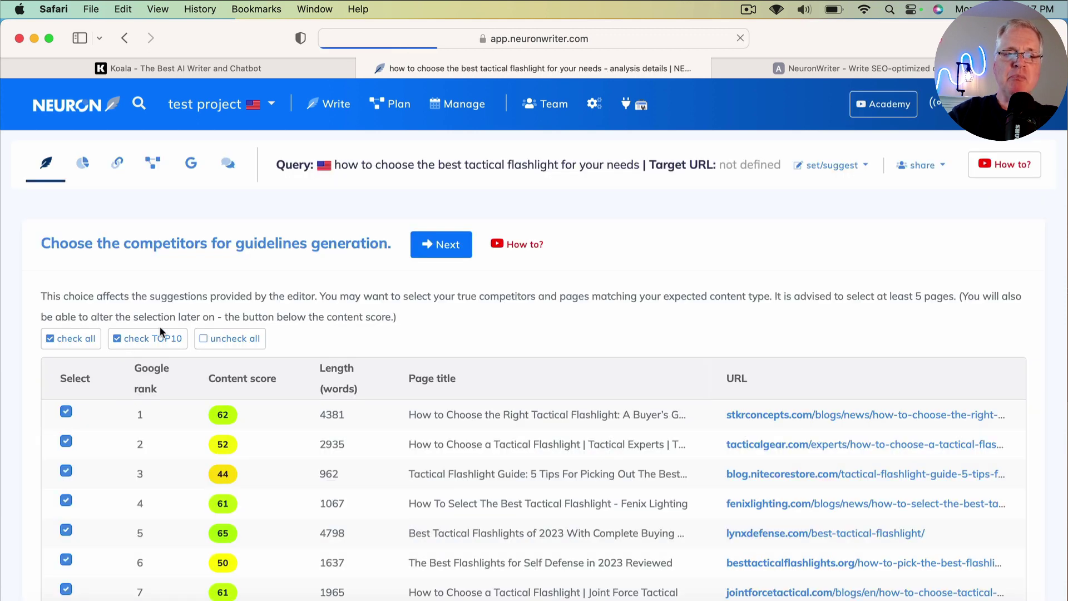
{"action": "scroll", "coordinate": [685, 277], "scroll_direction": "down", "scroll_amount": 4}
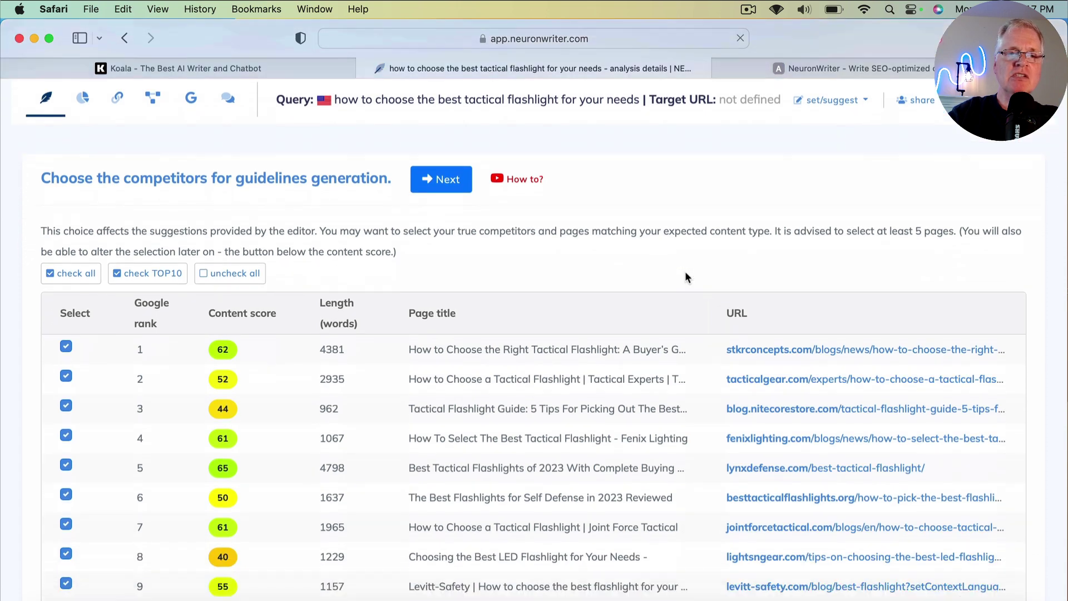
{"action": "scroll", "coordinate": [685, 277], "scroll_direction": "down", "scroll_amount": 3}
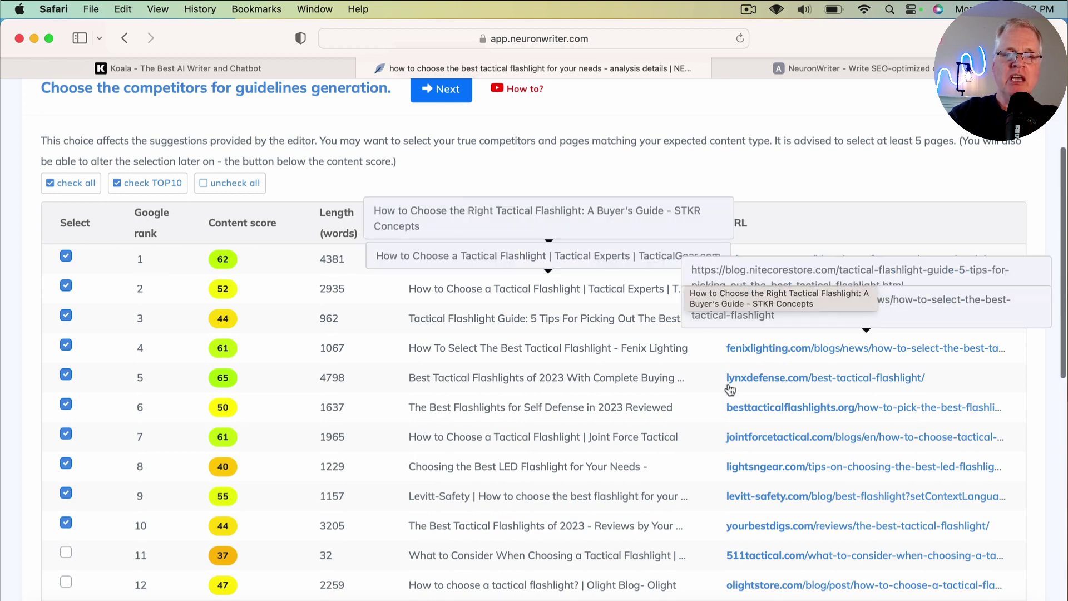
{"action": "scroll", "coordinate": [678, 431], "scroll_direction": "down", "scroll_amount": 6}
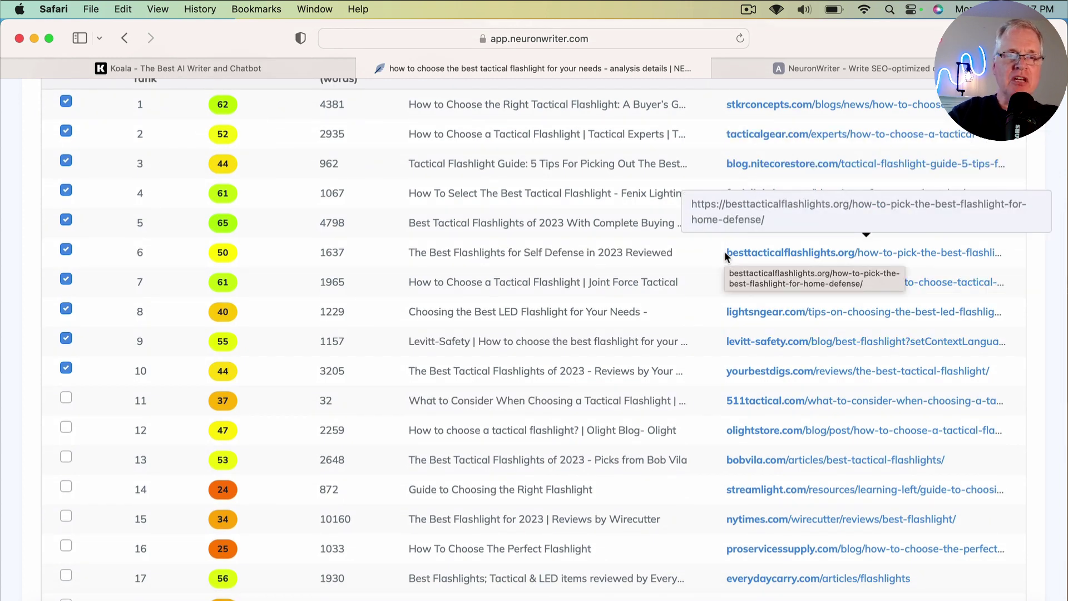
{"action": "scroll", "coordinate": [724, 251], "scroll_direction": "up", "scroll_amount": 2}
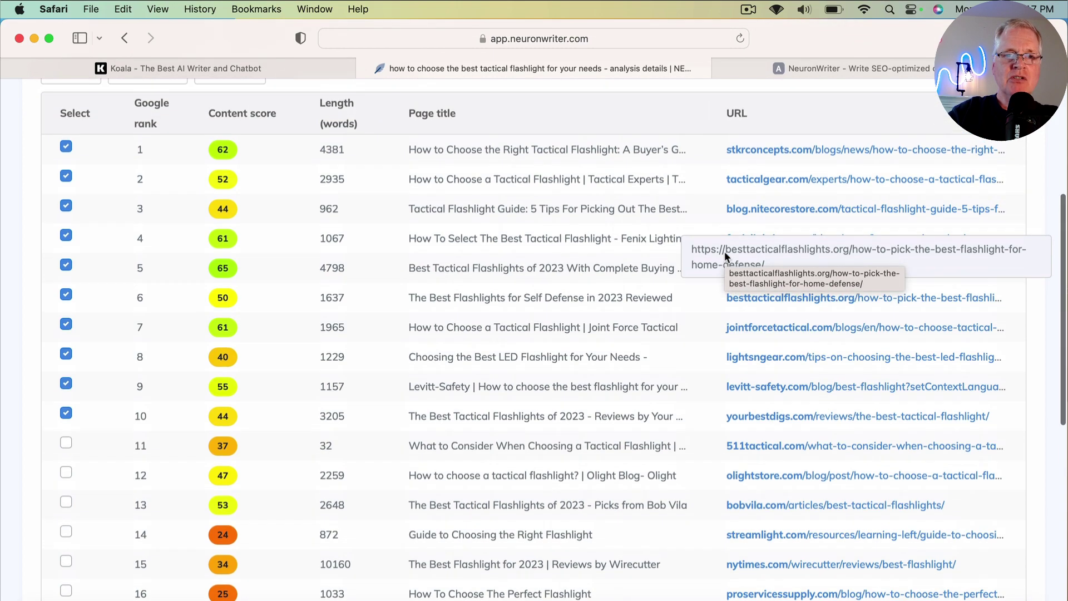
{"action": "scroll", "coordinate": [724, 252], "scroll_direction": "down", "scroll_amount": 10}
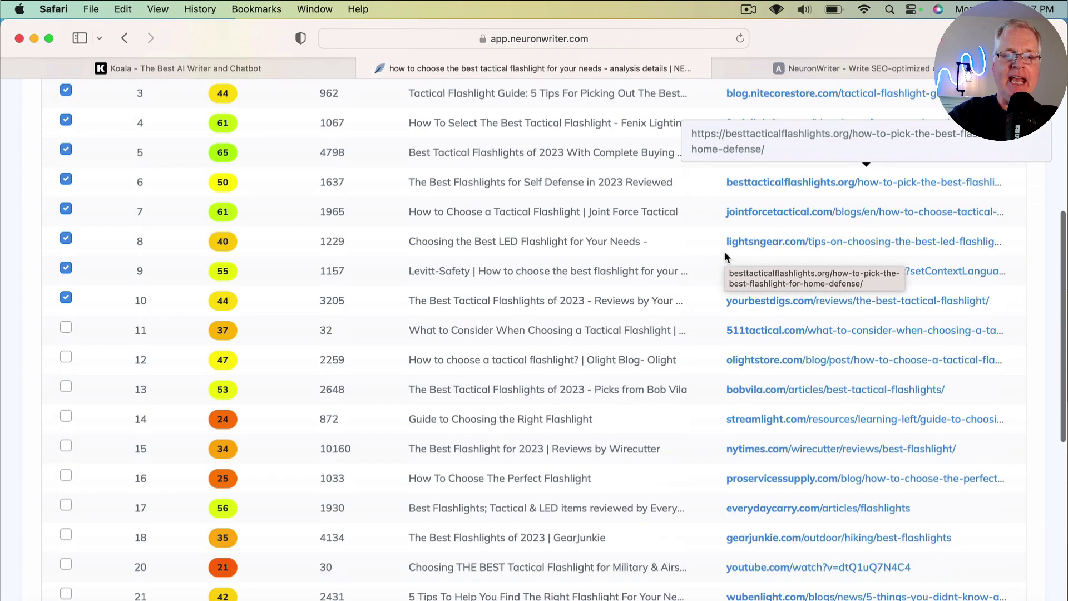
{"action": "scroll", "coordinate": [724, 251], "scroll_direction": "down", "scroll_amount": 2}
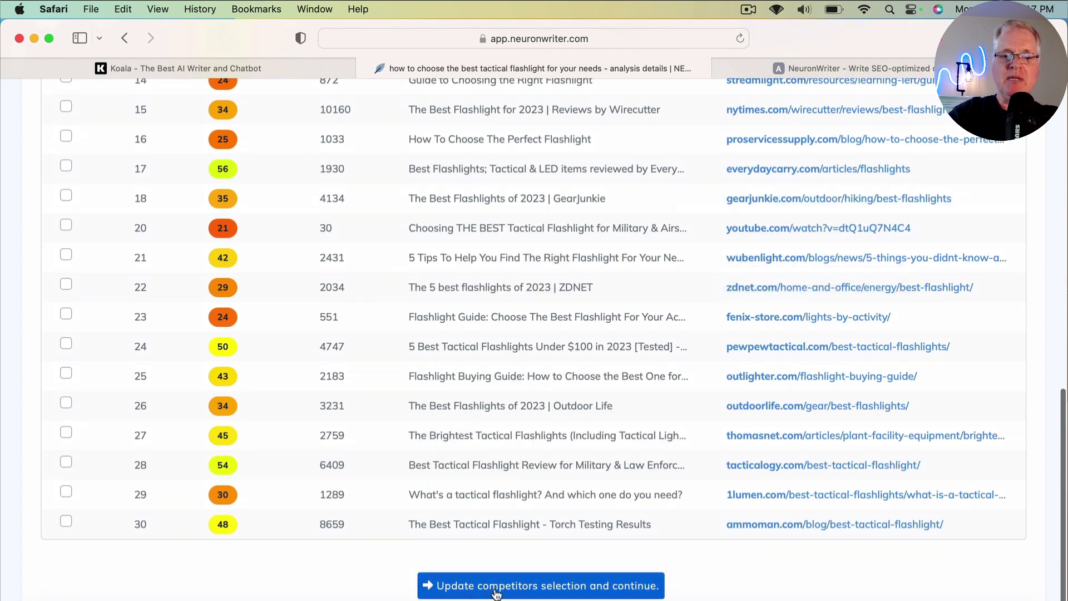
{"action": "left_click", "coordinate": [558, 592]}
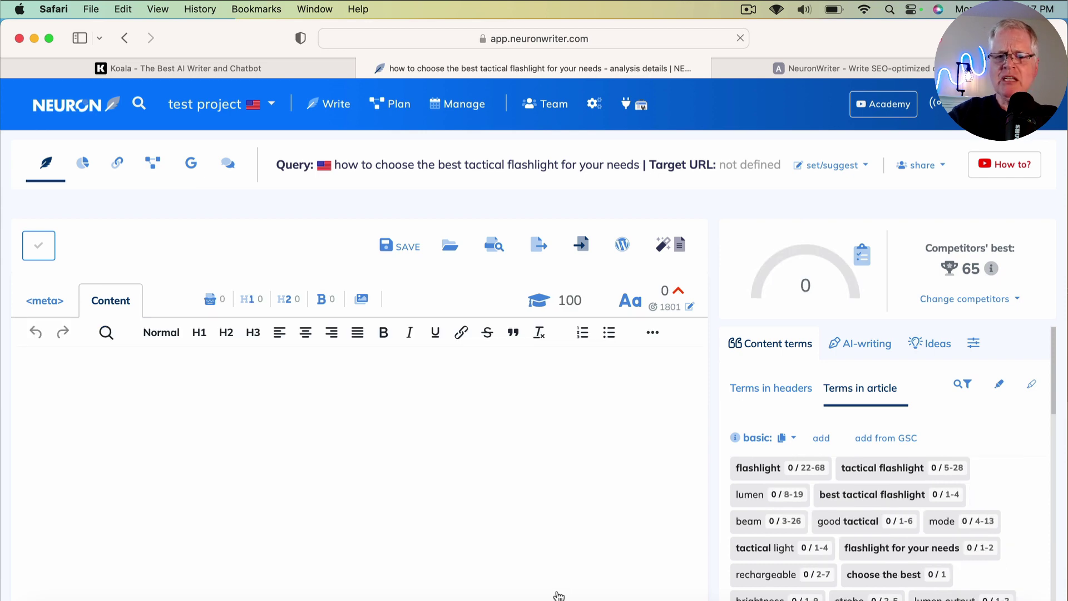
Step: Show the H1 and H2 header terms, led by flashlight 100% and tactical flashlight 70%
{"action": "scroll", "coordinate": [685, 534], "scroll_direction": "down", "scroll_amount": 3}
{"action": "scroll", "coordinate": [685, 535], "scroll_direction": "down", "scroll_amount": 3}
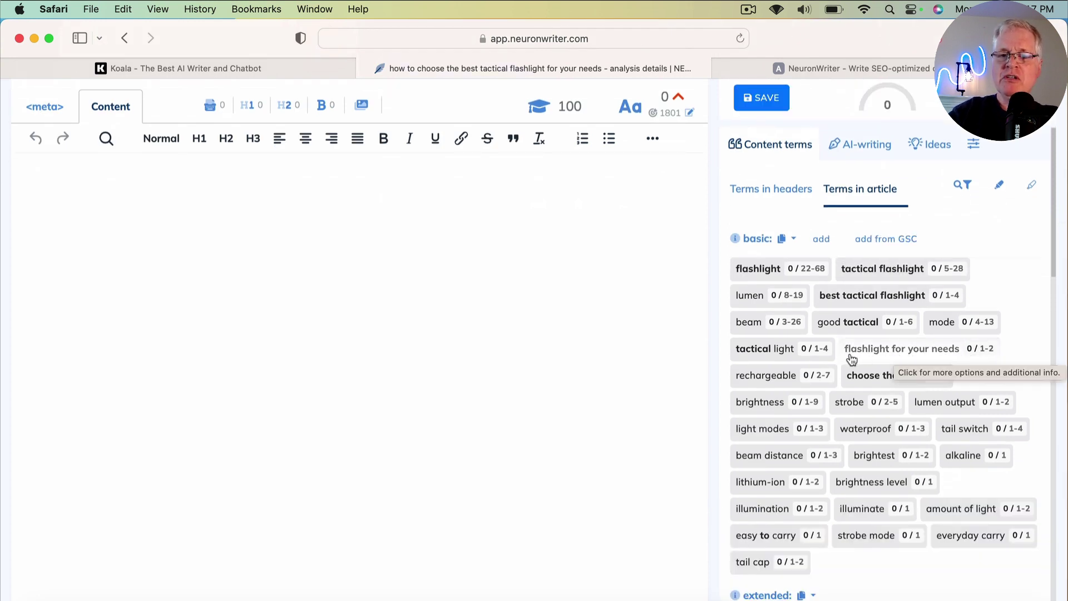
{"action": "scroll", "coordinate": [849, 359], "scroll_direction": "down", "scroll_amount": 2}
{"action": "scroll", "coordinate": [851, 359], "scroll_direction": "down", "scroll_amount": 8}
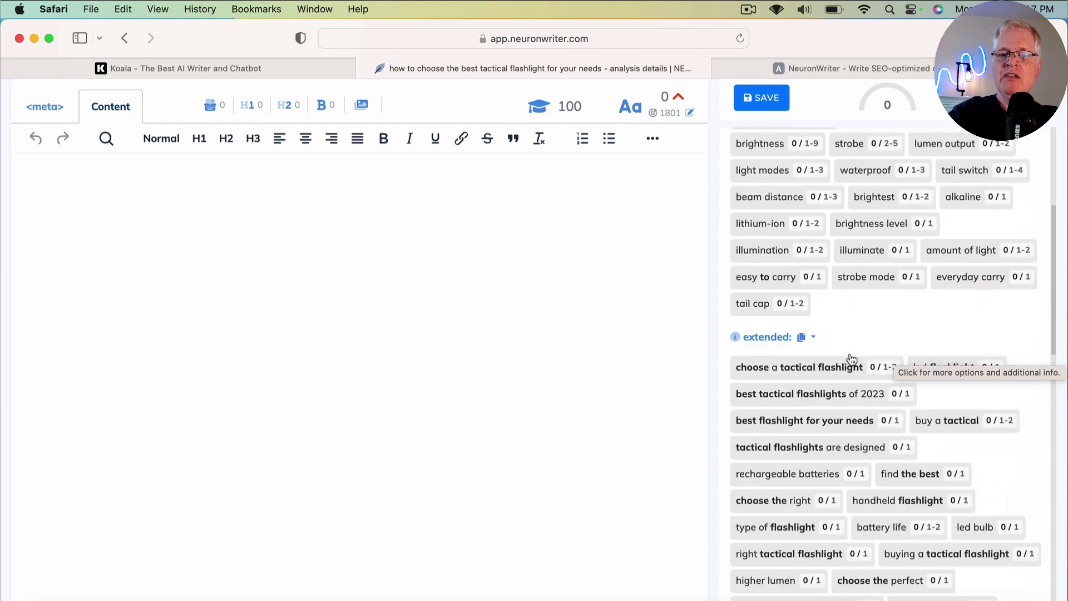
{"action": "scroll", "coordinate": [851, 359], "scroll_direction": "up", "scroll_amount": 10}
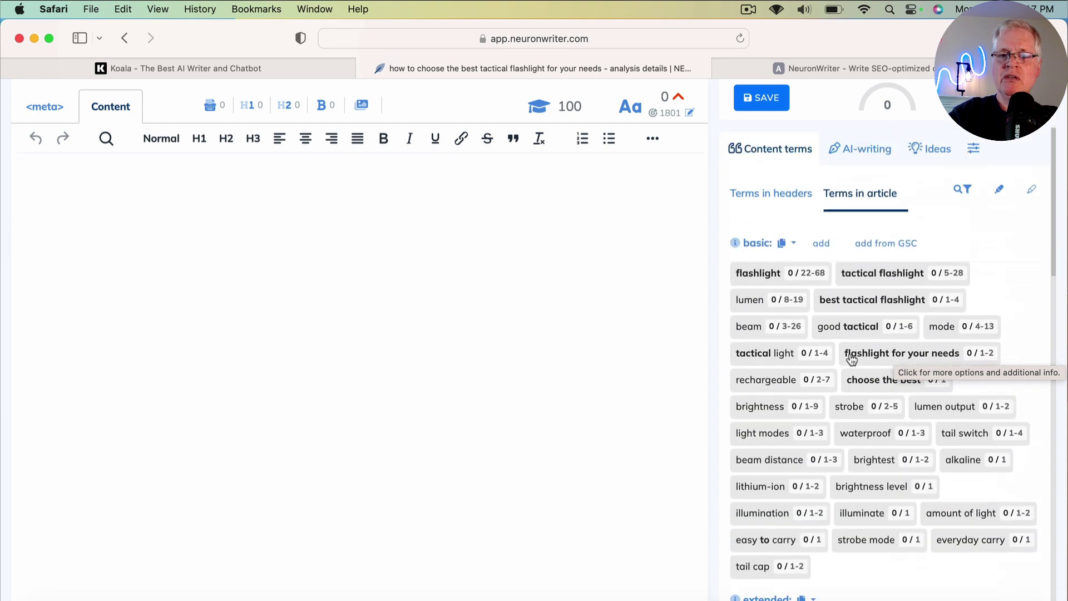
{"action": "left_click", "coordinate": [777, 244]}
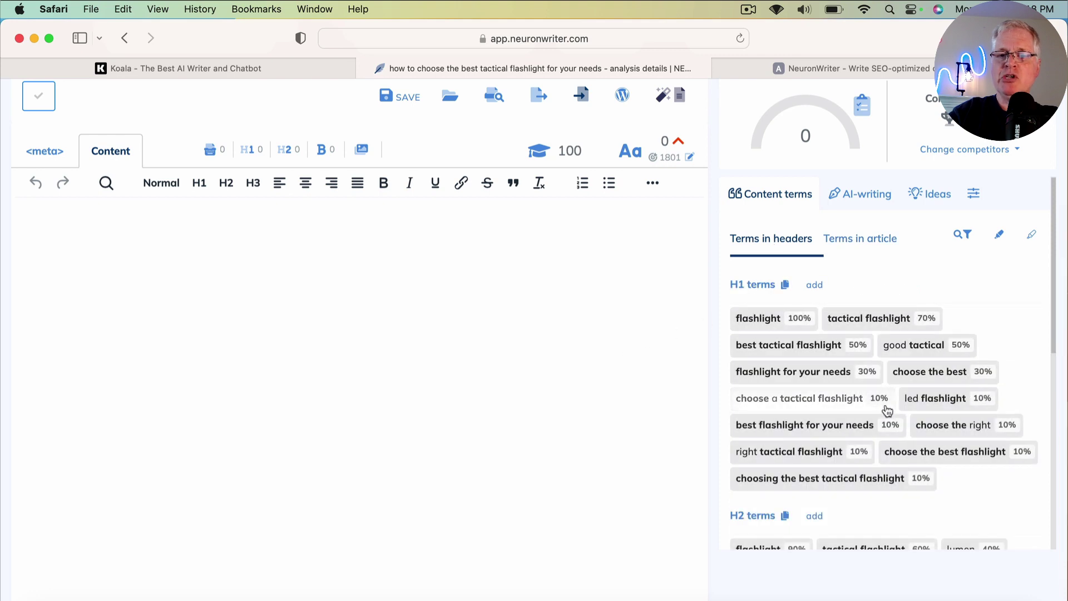
{"action": "scroll", "coordinate": [887, 411], "scroll_direction": "down", "scroll_amount": 8}
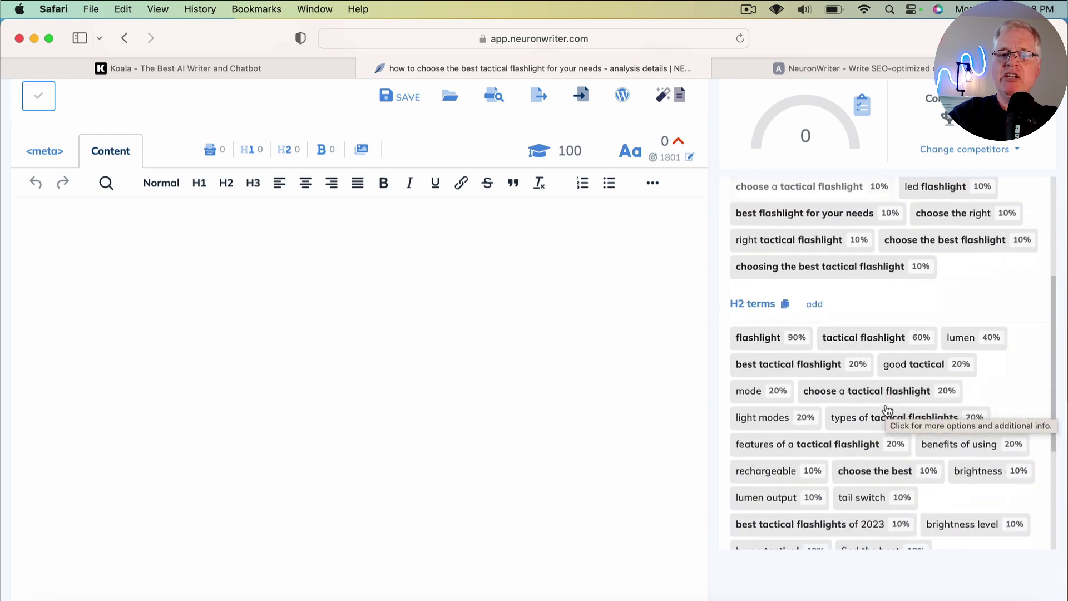
{"action": "scroll", "coordinate": [887, 411], "scroll_direction": "up", "scroll_amount": 10}
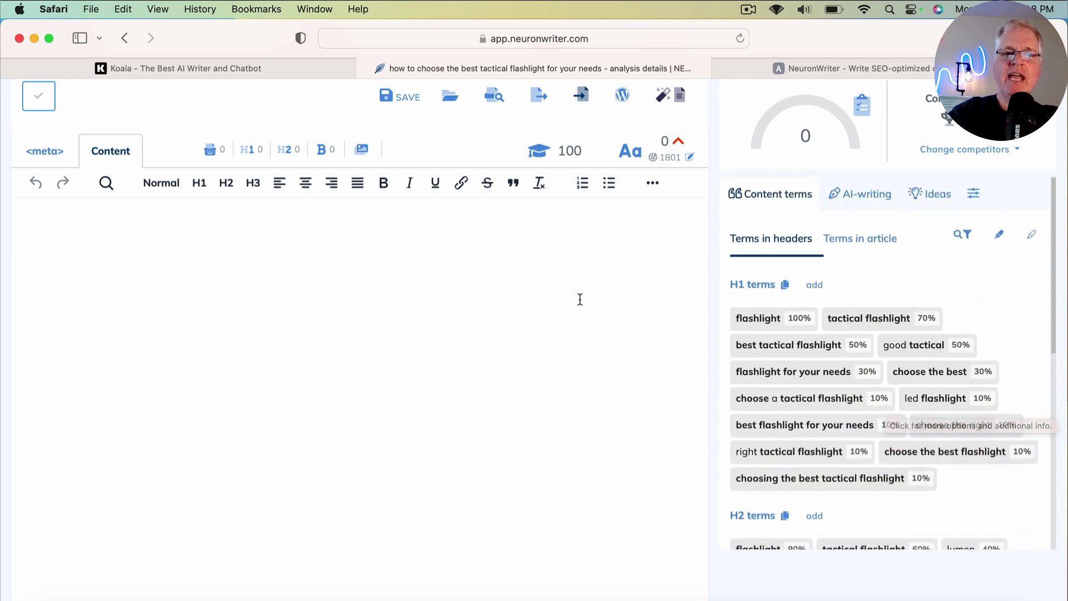
Step: Copy the 1882-word Koala flashlight article and return to the NeuronWriter editor
{"action": "left_click", "coordinate": [323, 68]}
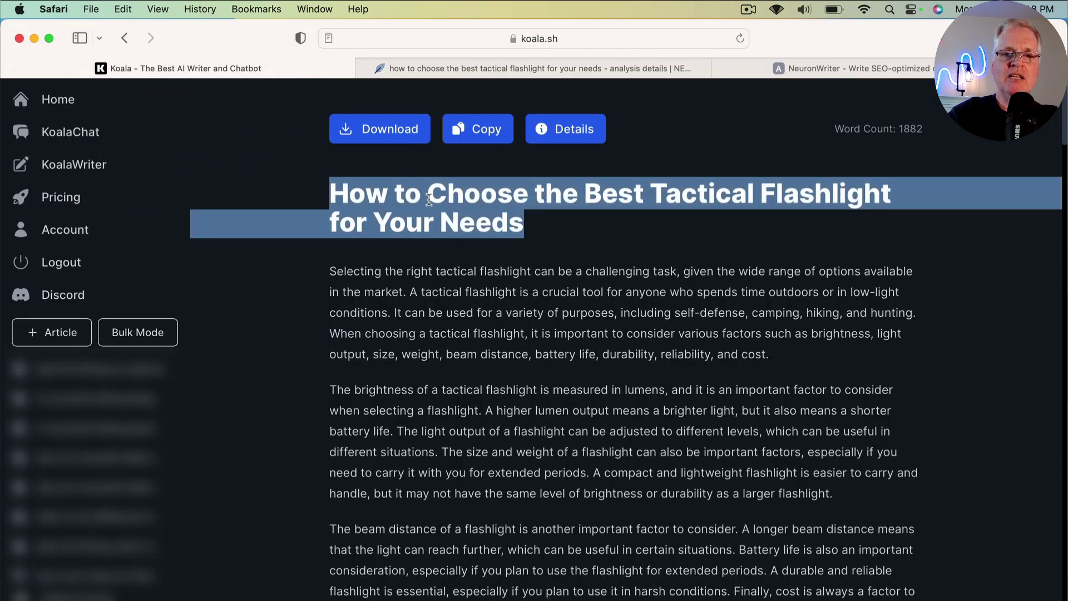
{"action": "left_click", "coordinate": [499, 226]}
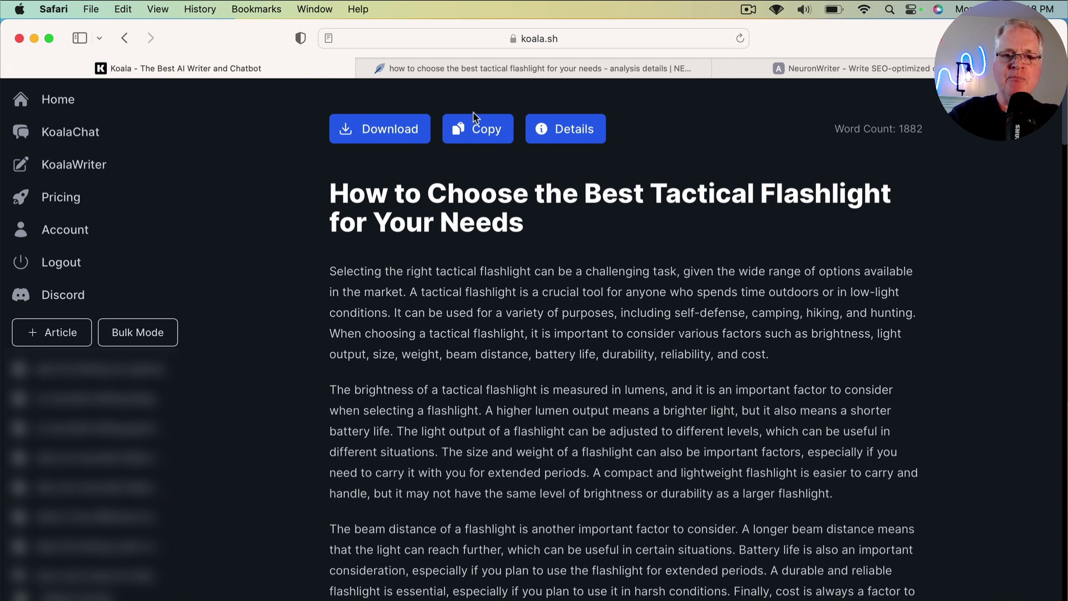
{"action": "left_click", "coordinate": [482, 131]}
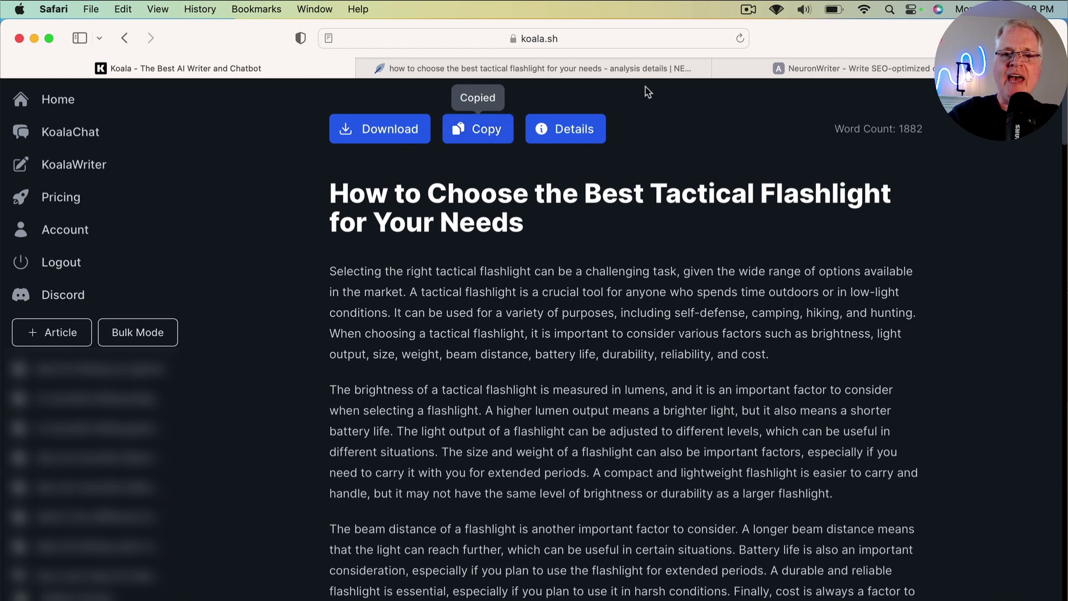
{"action": "left_click", "coordinate": [687, 70]}
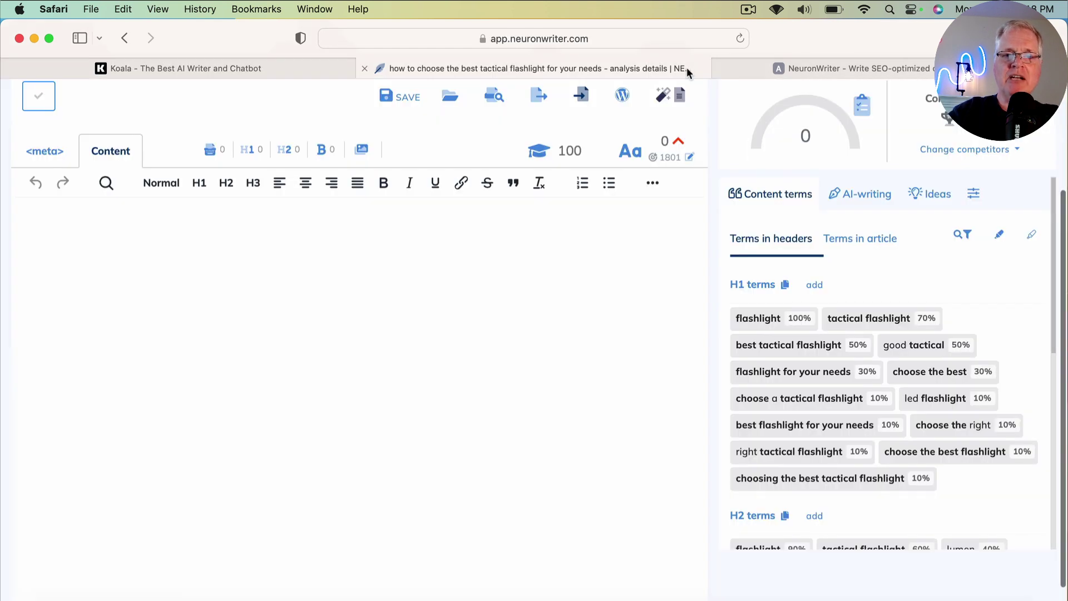
Step: Paste the article into NeuronWriter (score 26, 1870 words), then select the title in KoalaWriter
{"action": "left_click", "coordinate": [45, 220]}
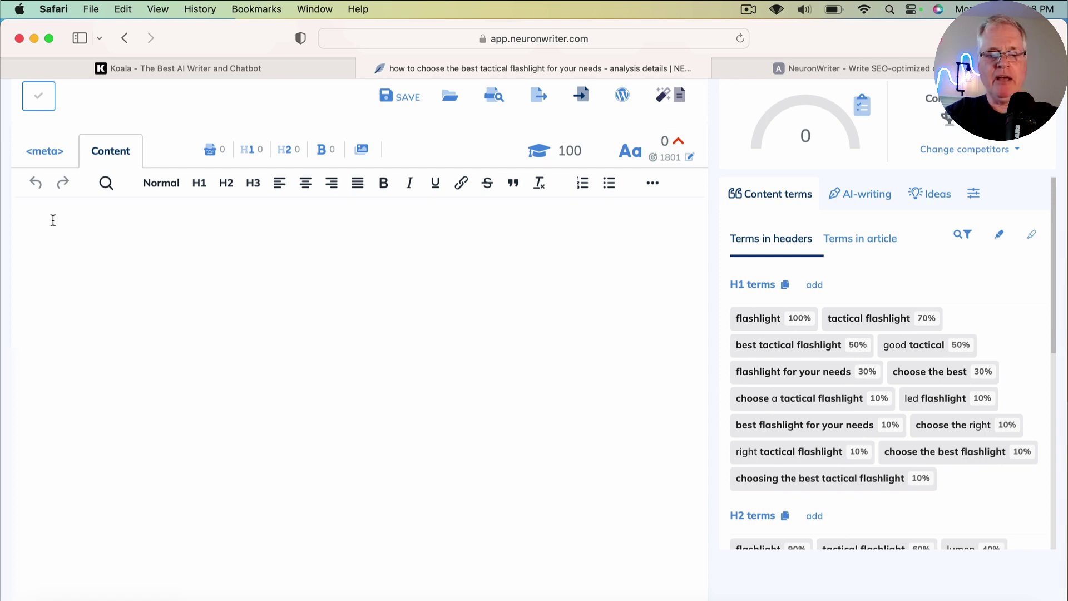
{"action": "key", "text": "super+v"}
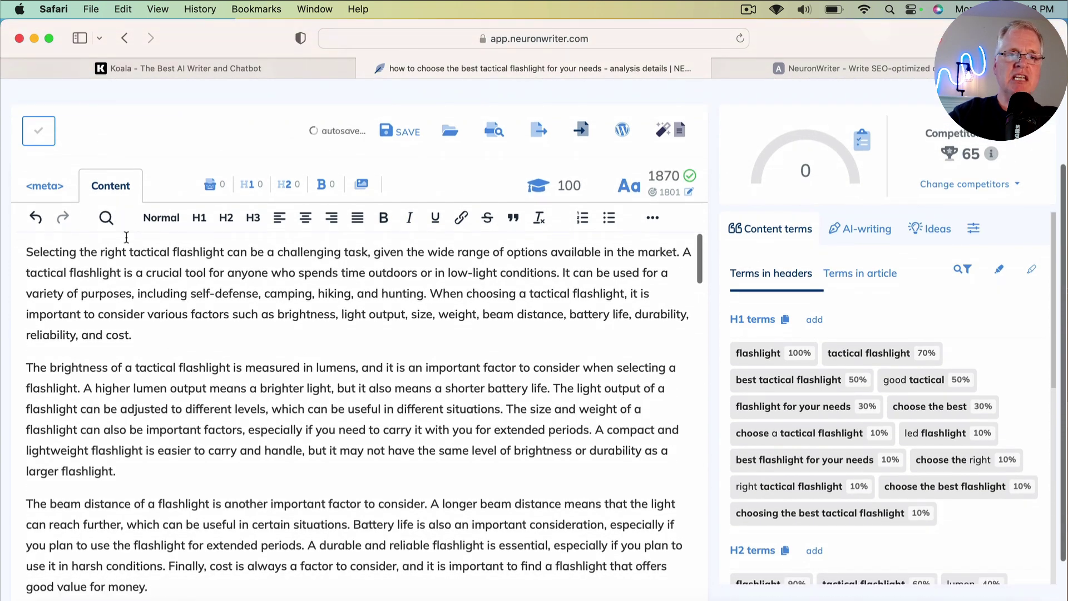
{"action": "left_click", "coordinate": [334, 65]}
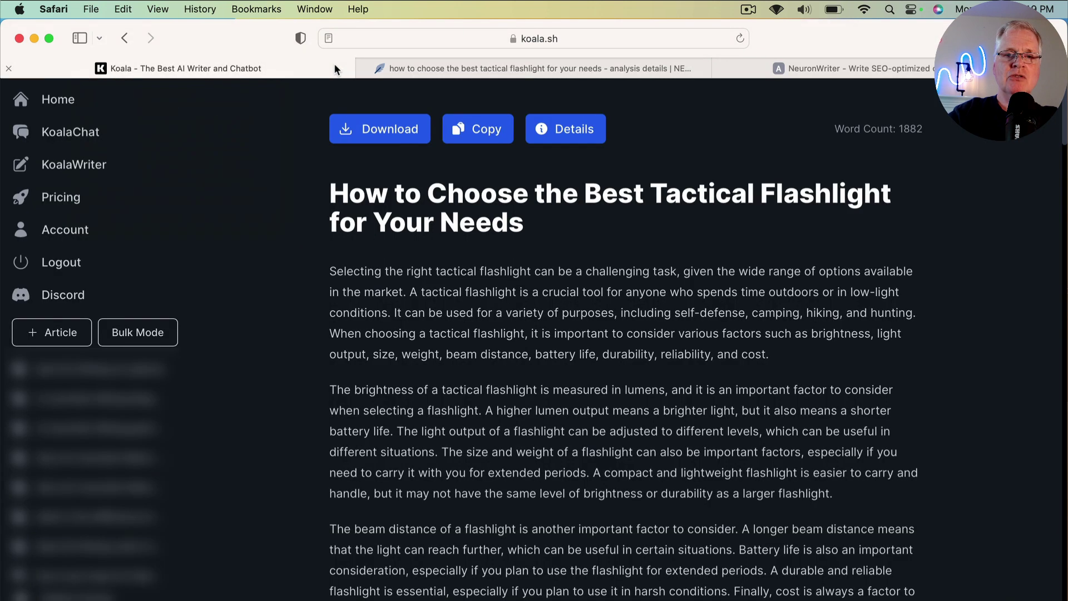
{"action": "left_click_drag", "start_coordinate": [332, 191], "coordinate": [520, 224]}
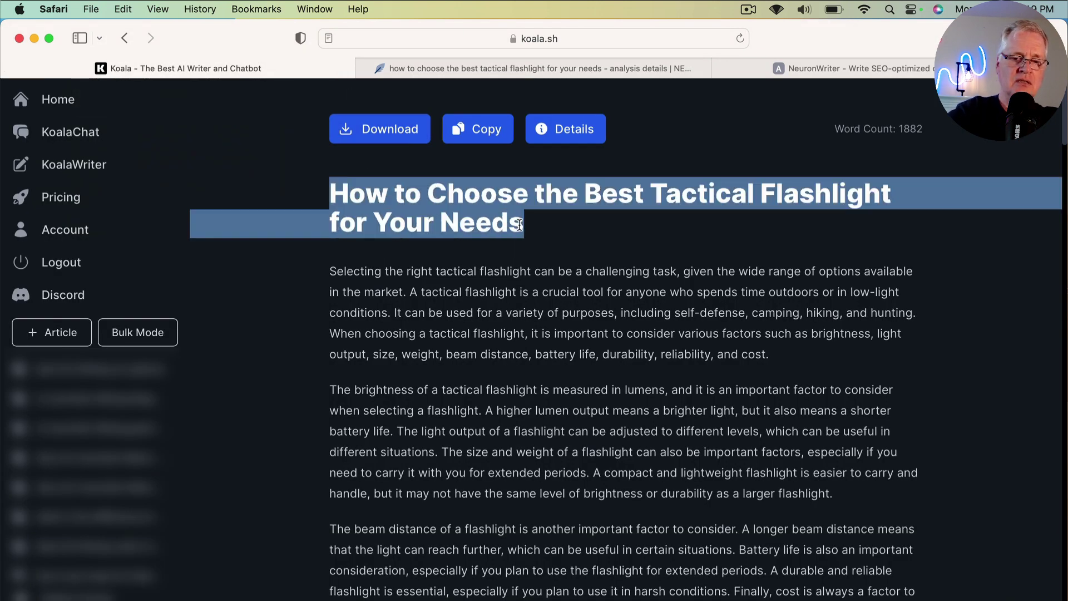
Step: Paste the flashlight title above the first paragraph as the H1, lifting the score to 46
{"action": "left_click", "coordinate": [572, 70]}
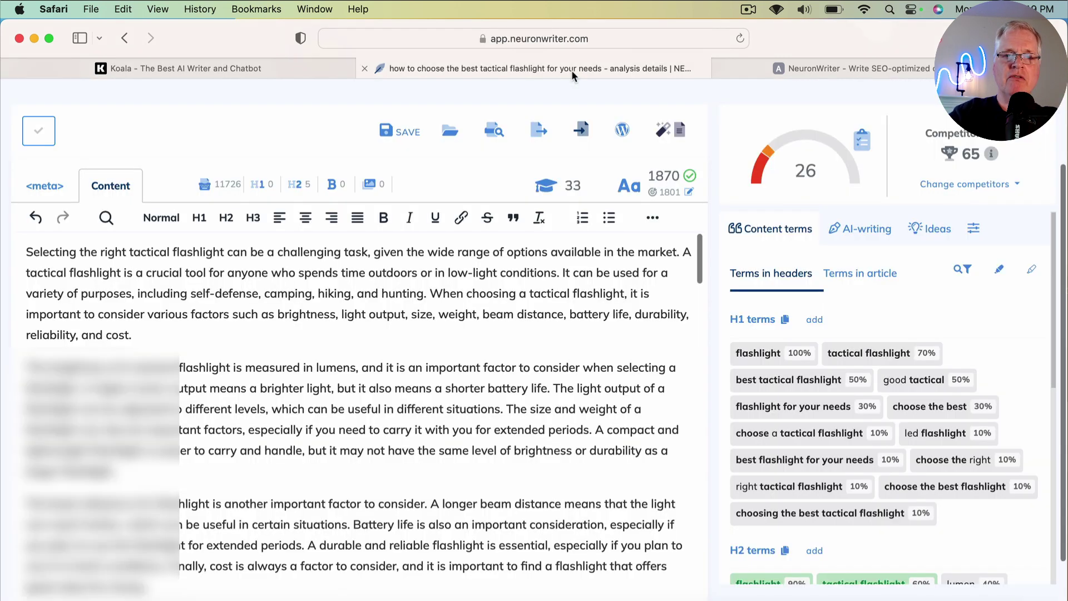
{"action": "left_click", "coordinate": [27, 253]}
{"action": "key", "text": "Return"}
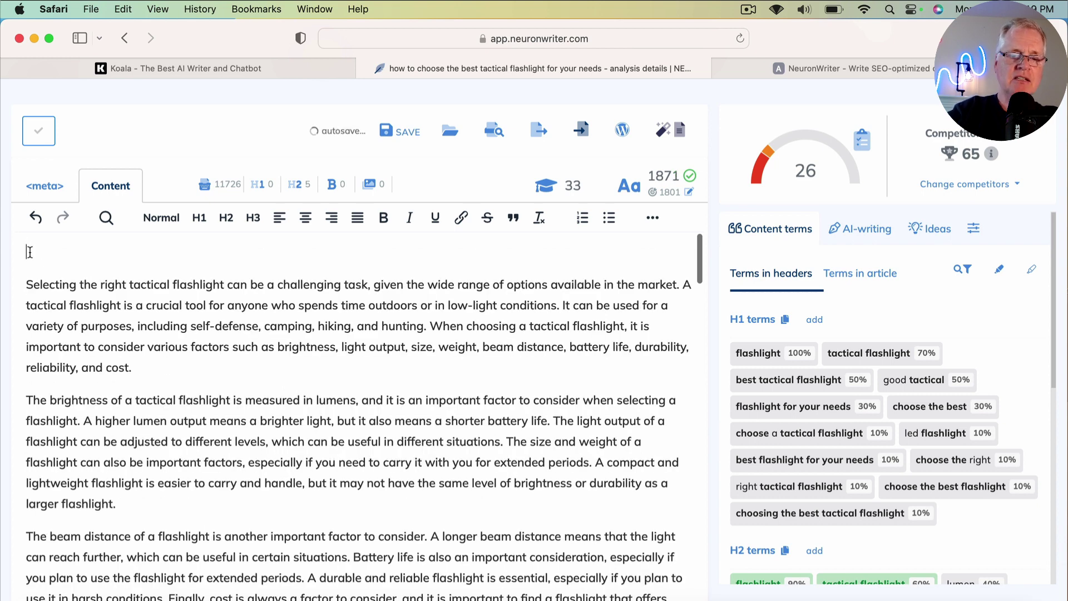
{"action": "key", "text": "super+v"}
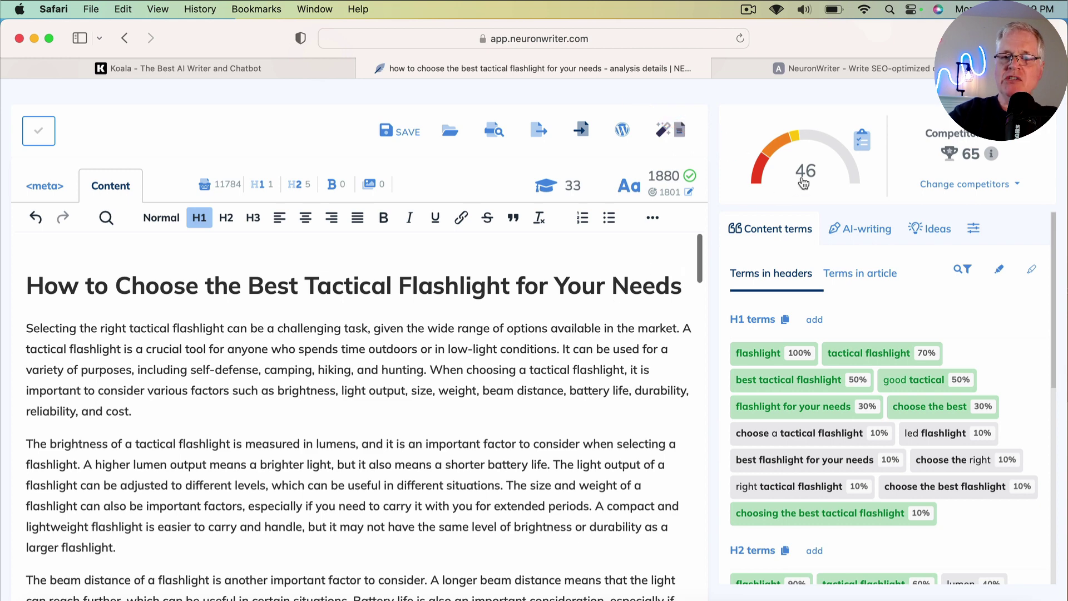
Step: Paste the flashlight title into the meta Title field, raising the score to 67
{"action": "left_click", "coordinate": [36, 189]}
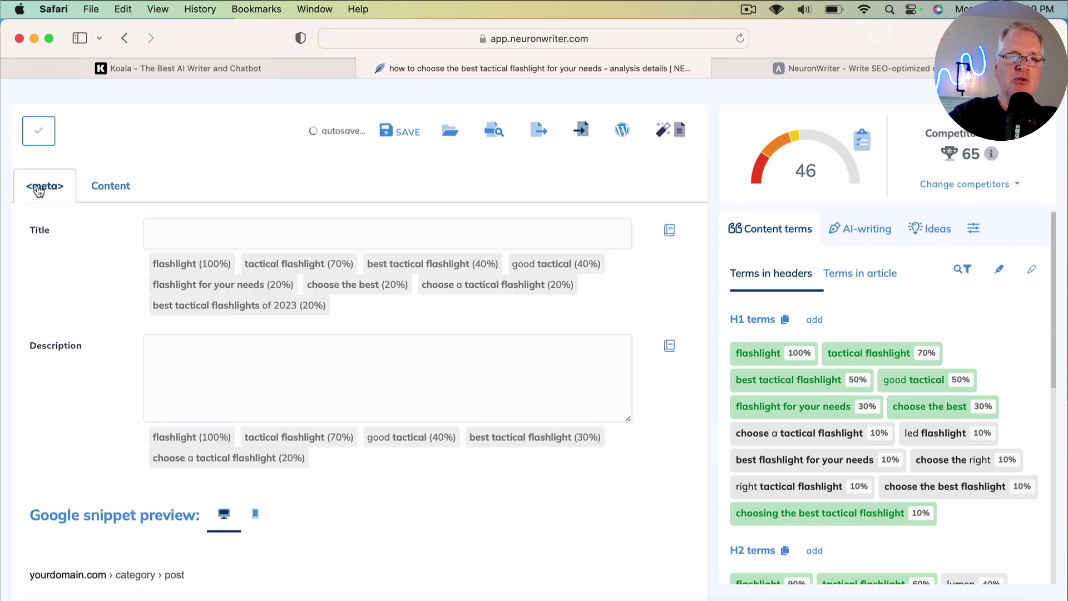
{"action": "left_click", "coordinate": [207, 236]}
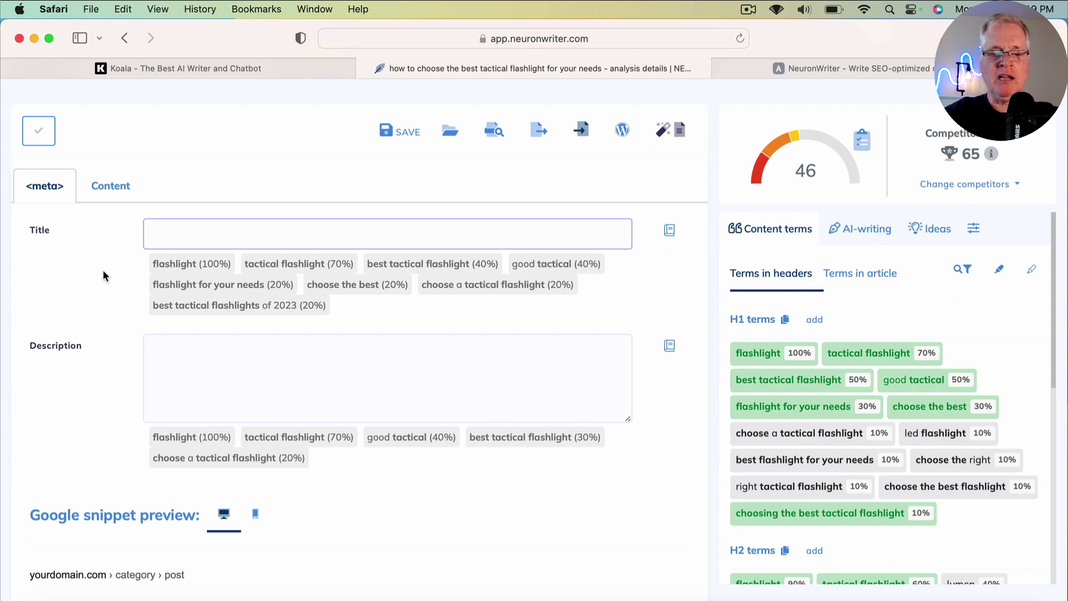
{"action": "key", "text": "super+v"}
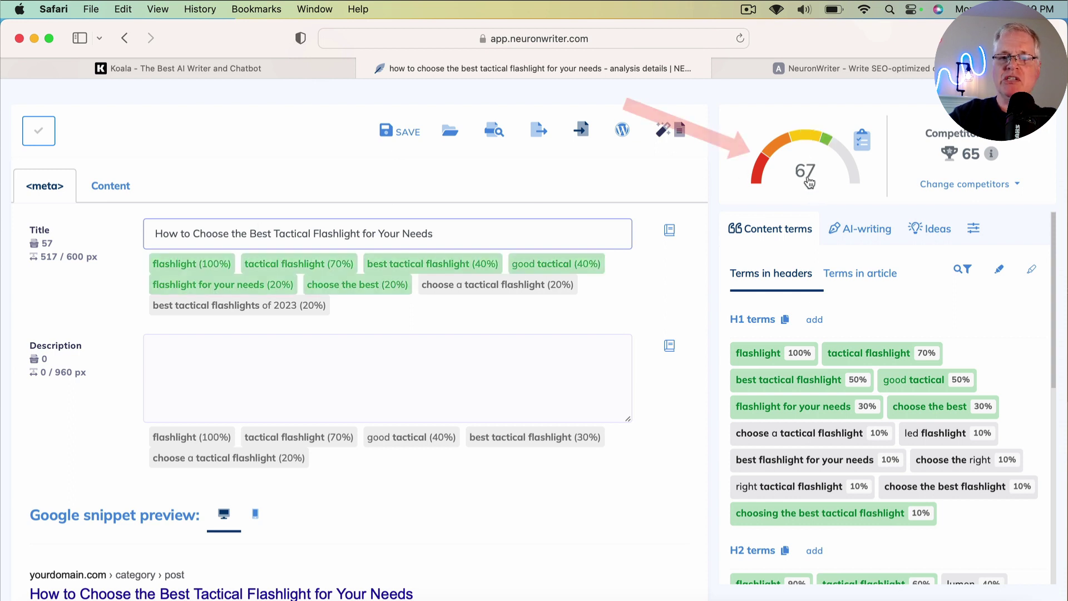
{"action": "left_click", "coordinate": [99, 190]}
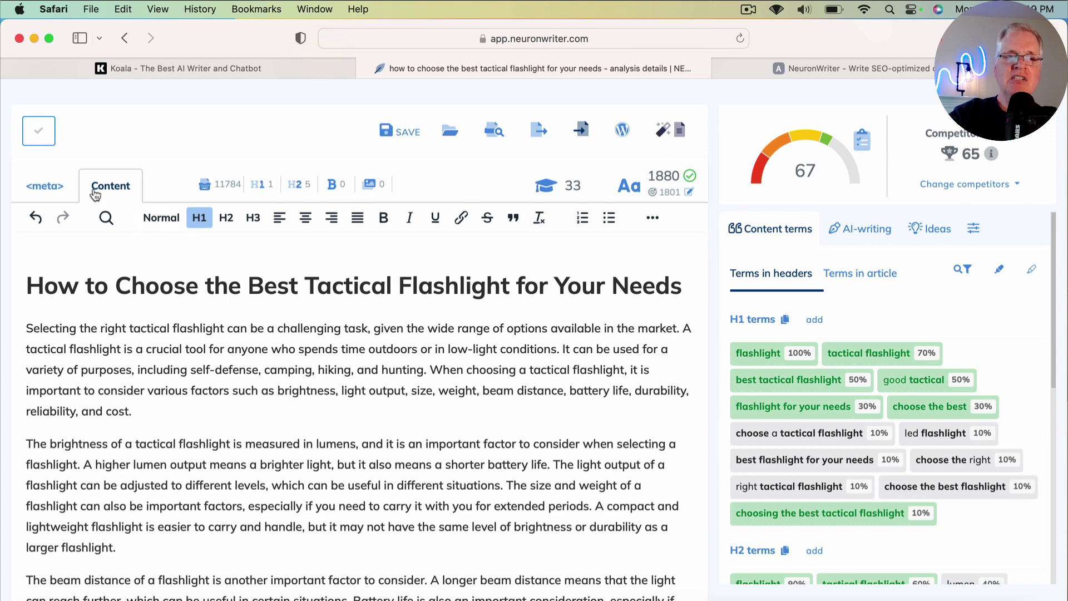
Step: Review the meta title and description, then return to the article body
{"action": "left_click", "coordinate": [48, 189]}
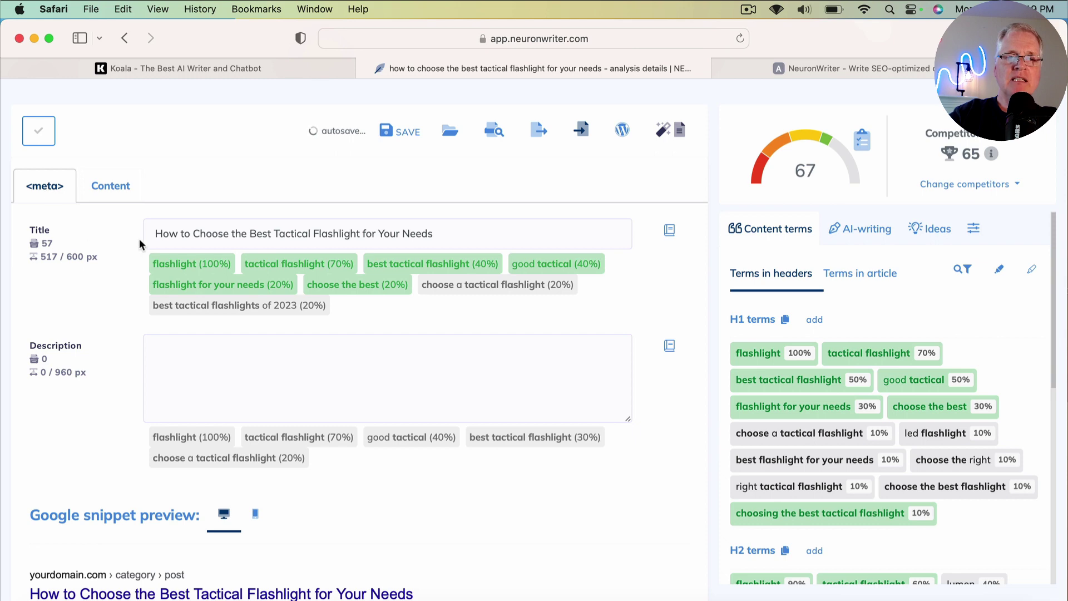
{"action": "left_click", "coordinate": [126, 194]}
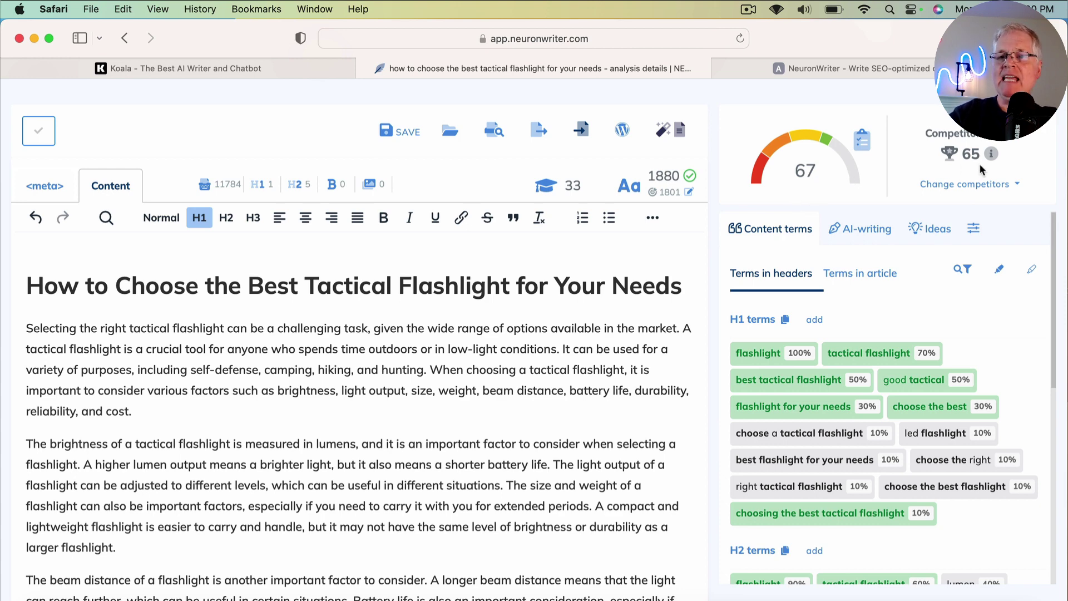
{"action": "mouse_move", "coordinate": [990, 156]}
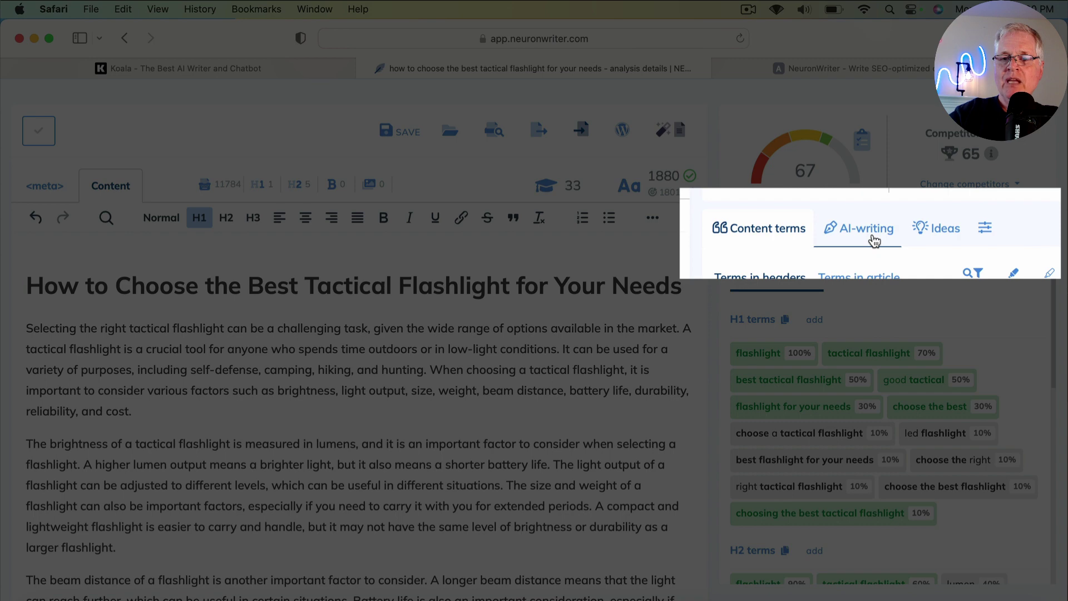
Step: Browse the Standard AI-writing templates, then switch to the Advanced ones showing FAQ with unused terms
{"action": "left_click", "coordinate": [873, 238]}
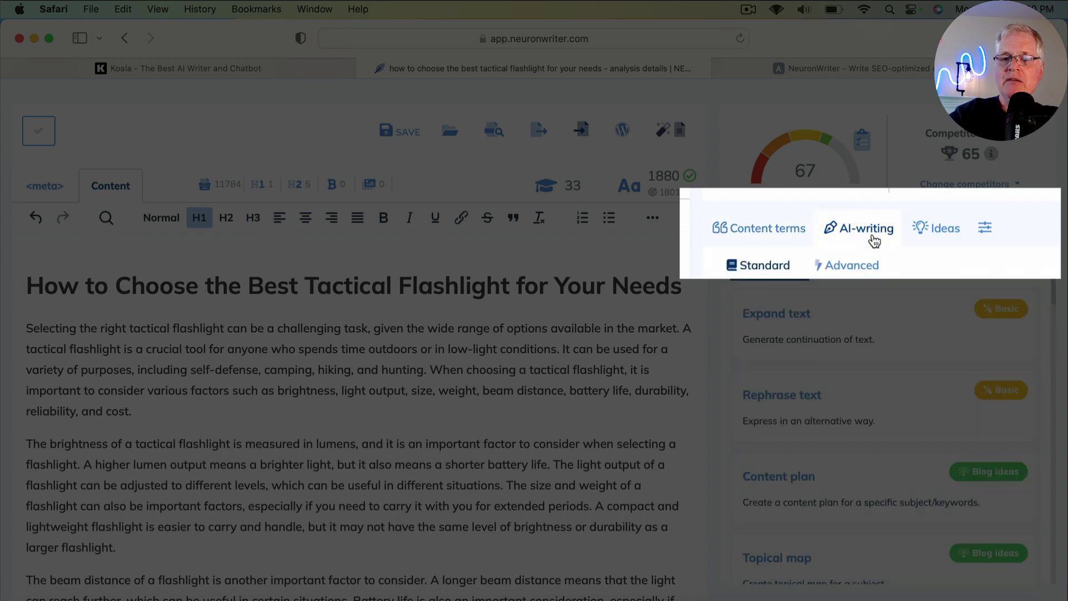
{"action": "scroll", "coordinate": [890, 367], "scroll_direction": "down", "scroll_amount": 2}
{"action": "scroll", "coordinate": [889, 369], "scroll_direction": "down", "scroll_amount": 6}
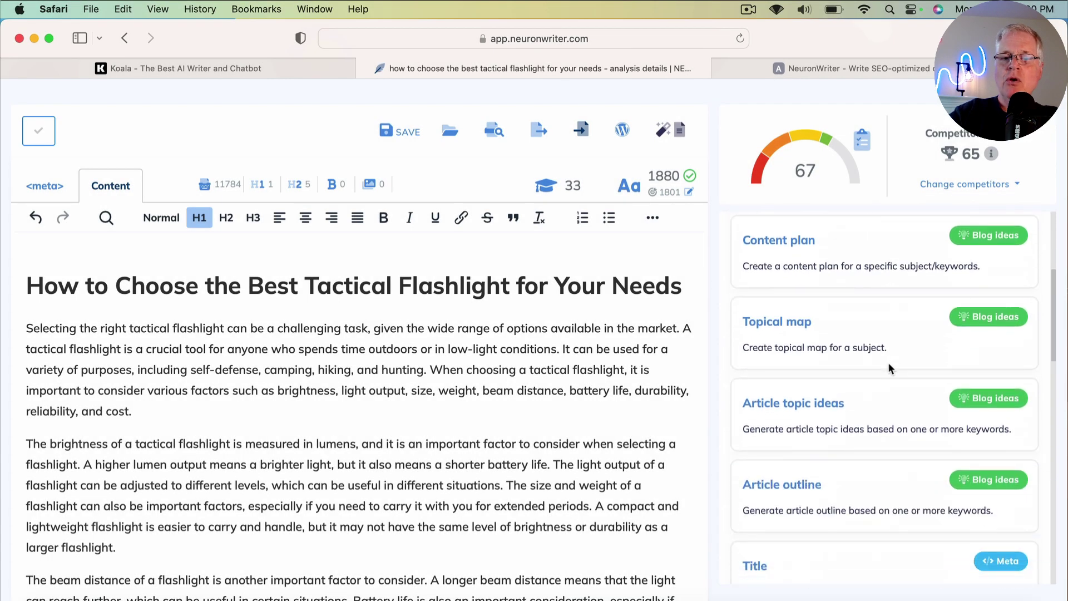
{"action": "scroll", "coordinate": [889, 363], "scroll_direction": "down", "scroll_amount": 6}
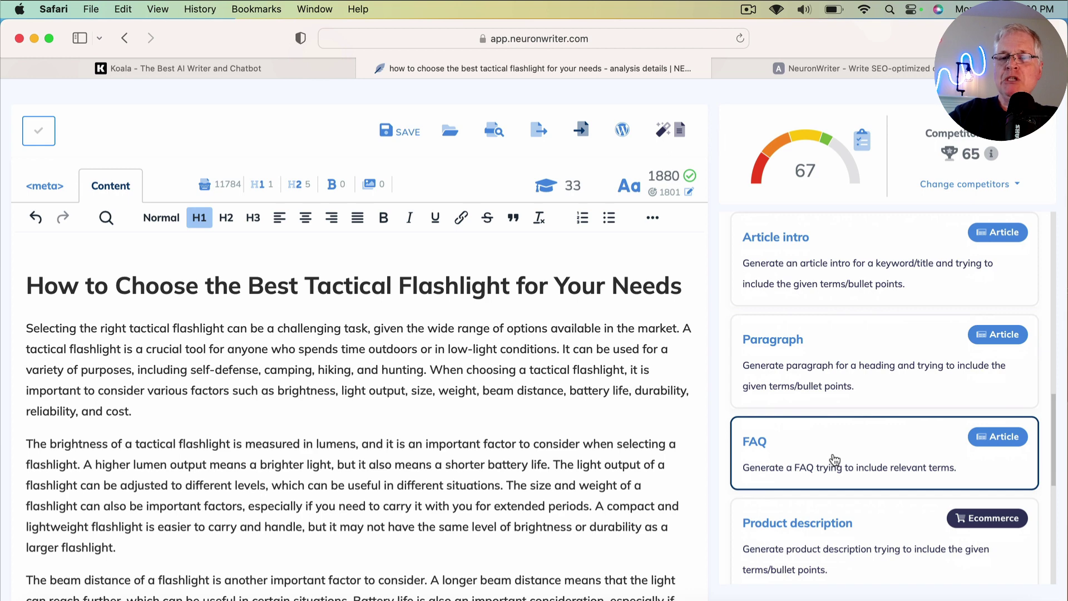
{"action": "scroll", "coordinate": [835, 460], "scroll_direction": "up", "scroll_amount": 9}
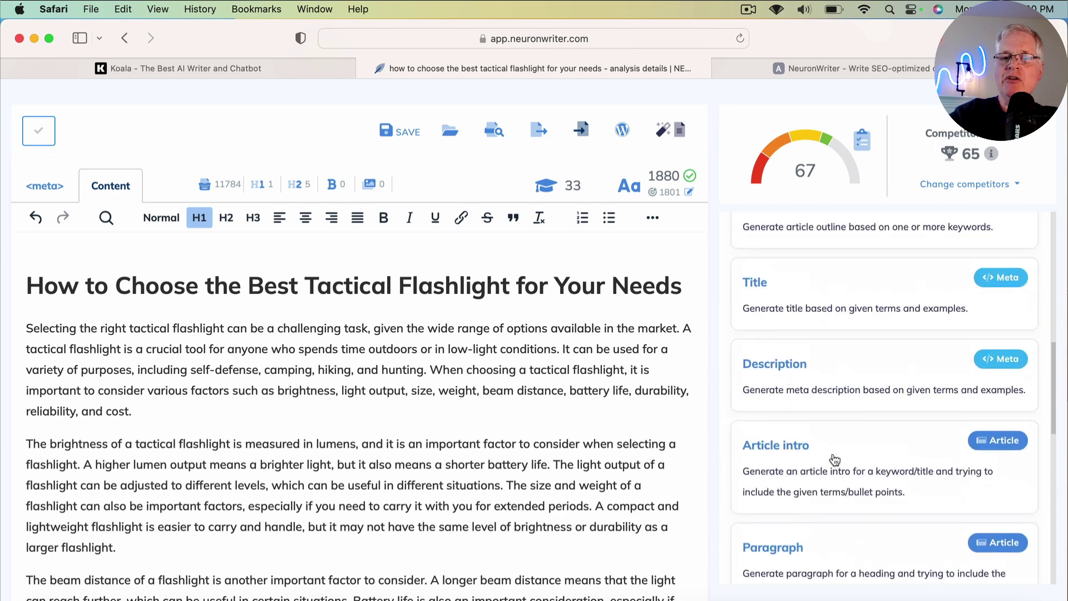
{"action": "scroll", "coordinate": [835, 460], "scroll_direction": "up", "scroll_amount": 5}
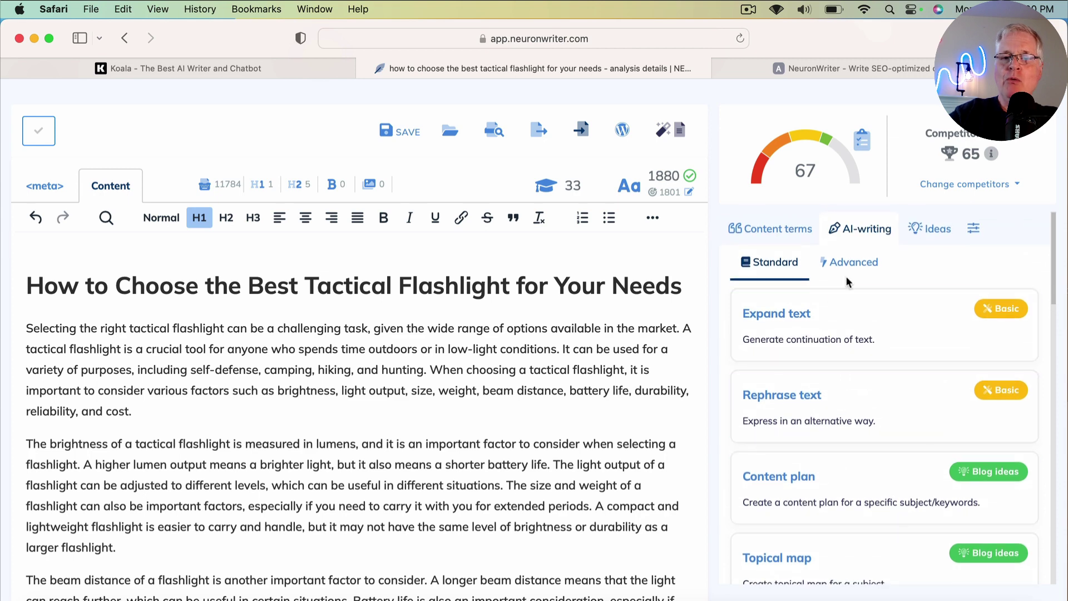
{"action": "left_click", "coordinate": [862, 265]}
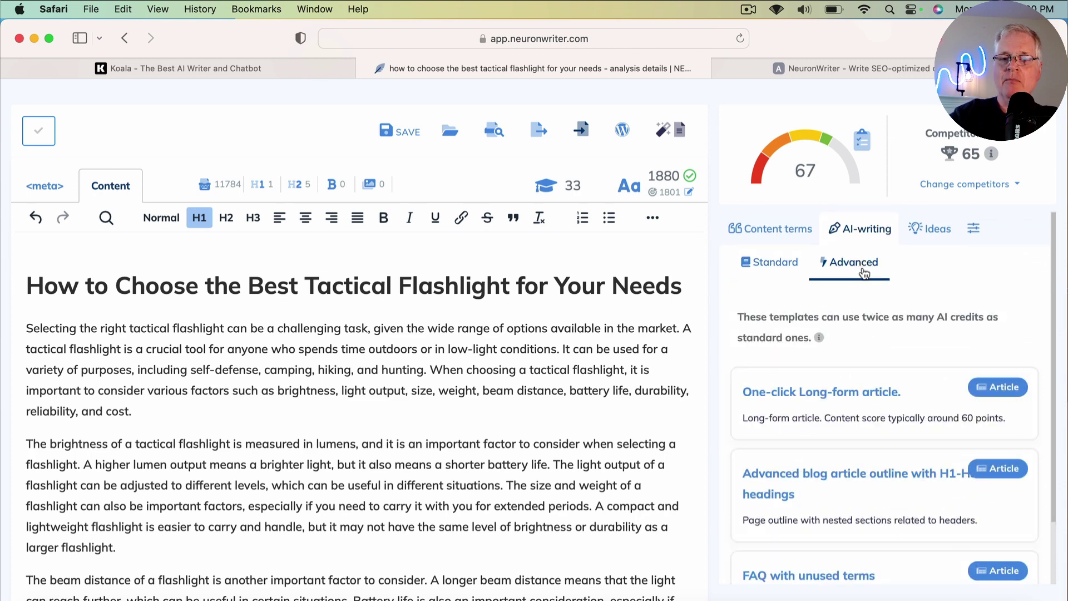
{"action": "scroll", "coordinate": [868, 390], "scroll_direction": "down", "scroll_amount": 5}
Step: Pick the FAQ with unused terms template and add an empty line above the Conclusion heading
{"action": "left_click", "coordinate": [828, 494]}
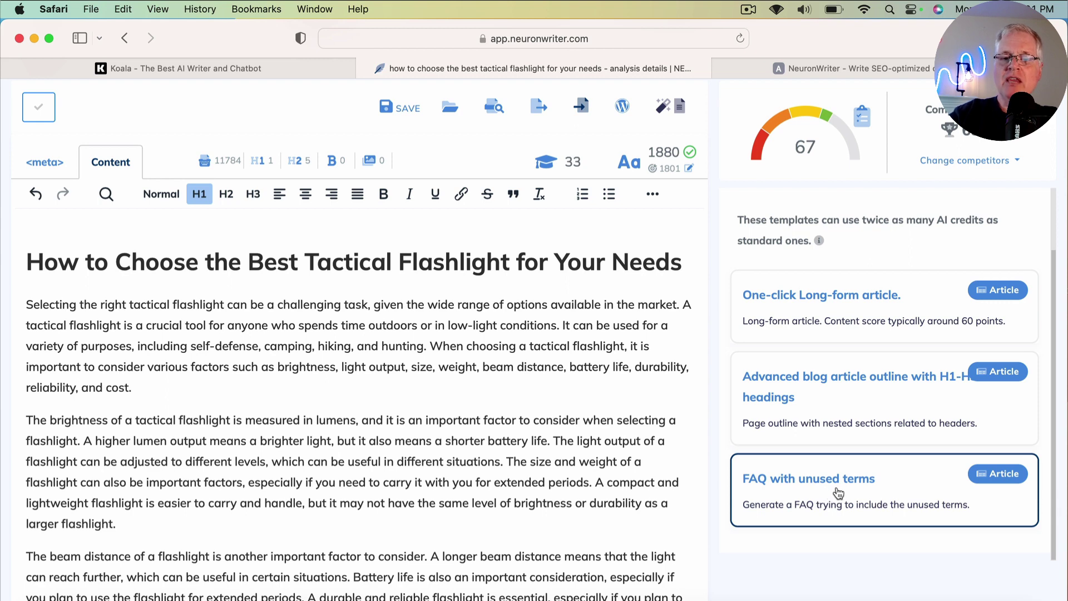
{"action": "scroll", "coordinate": [186, 419], "scroll_direction": "down", "scroll_amount": 15}
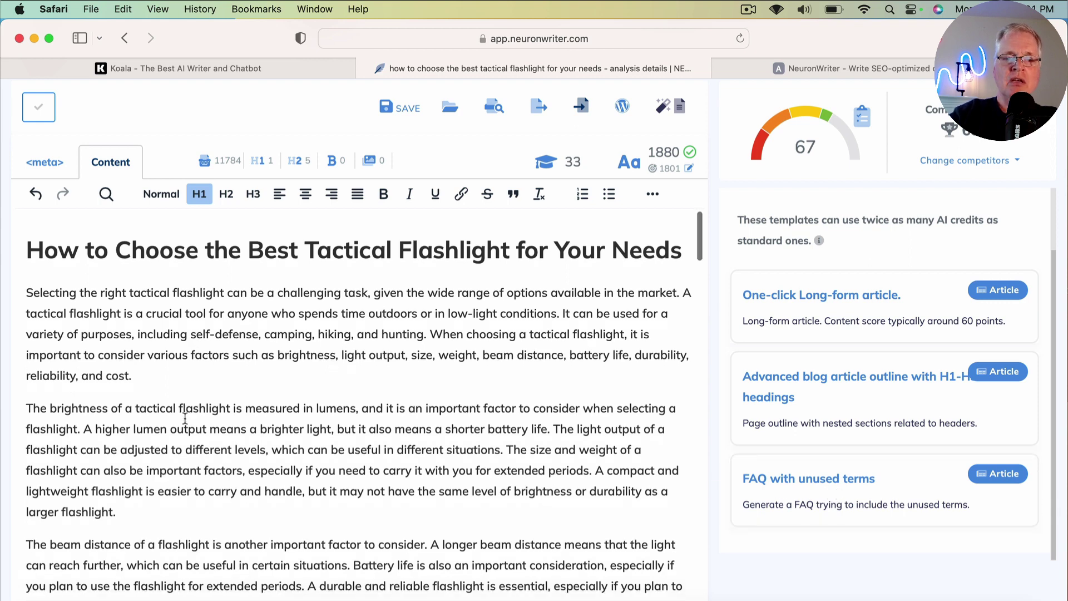
{"action": "scroll", "coordinate": [185, 419], "scroll_direction": "down", "scroll_amount": 20}
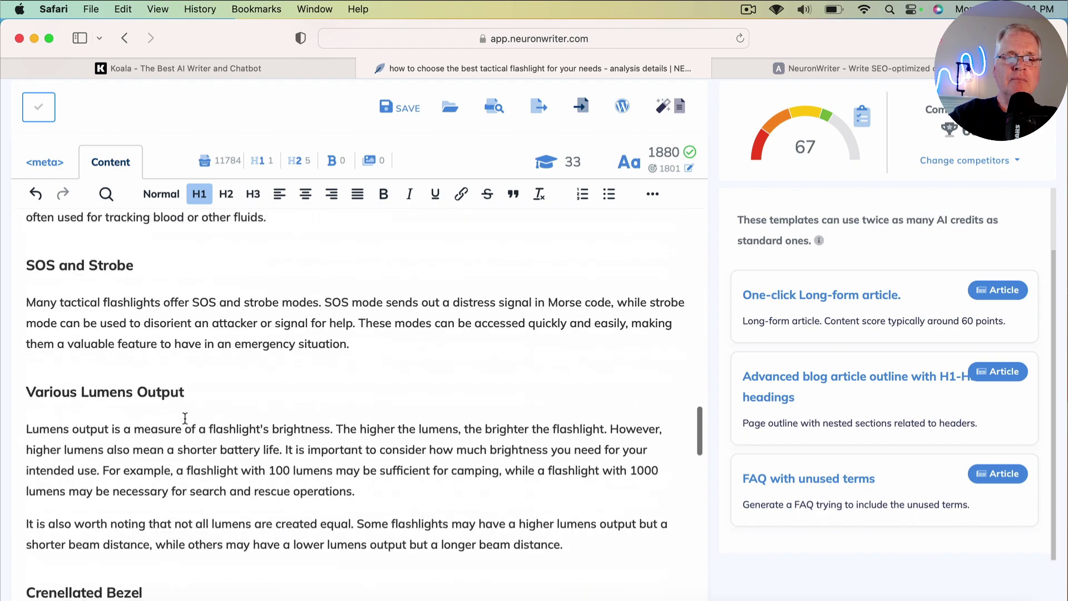
{"action": "scroll", "coordinate": [185, 418], "scroll_direction": "down", "scroll_amount": 20}
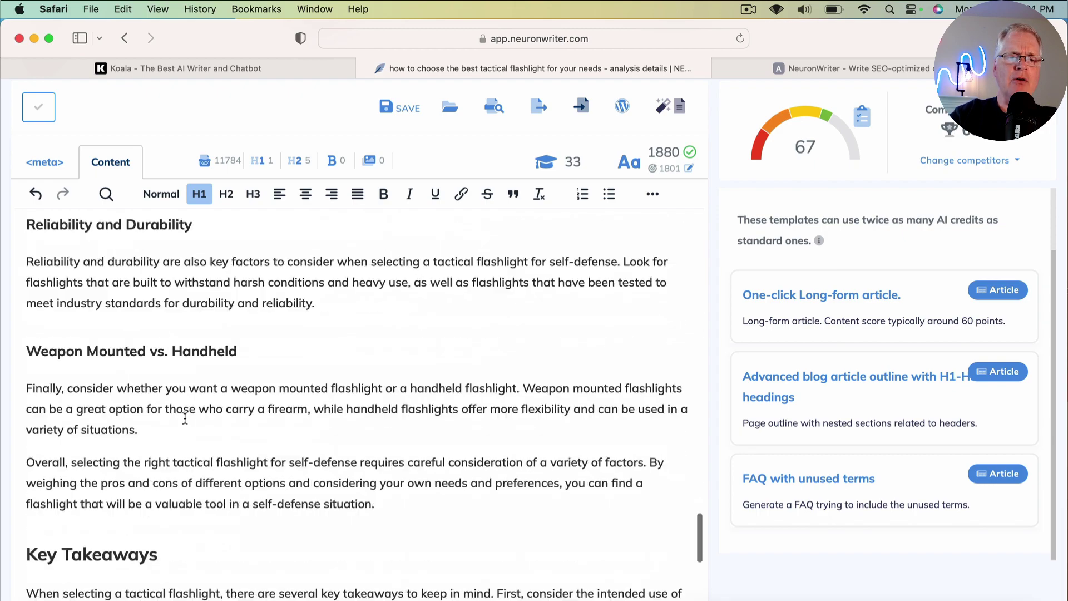
{"action": "scroll", "coordinate": [186, 418], "scroll_direction": "down", "scroll_amount": 6}
{"action": "scroll", "coordinate": [185, 418], "scroll_direction": "up", "scroll_amount": 5}
{"action": "left_click", "coordinate": [26, 374]}
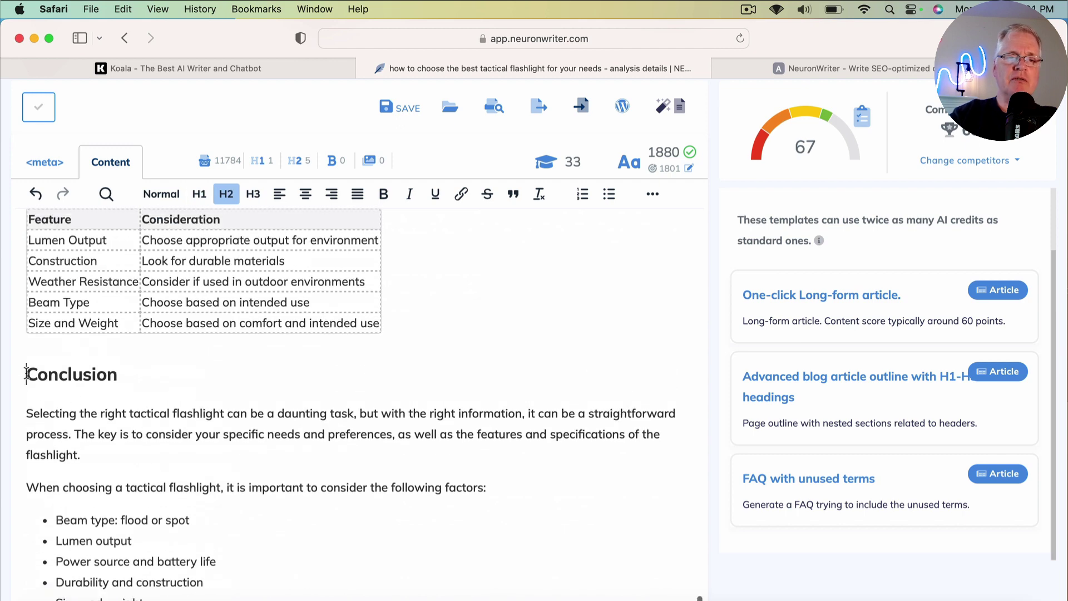
{"action": "key", "text": "Return"}
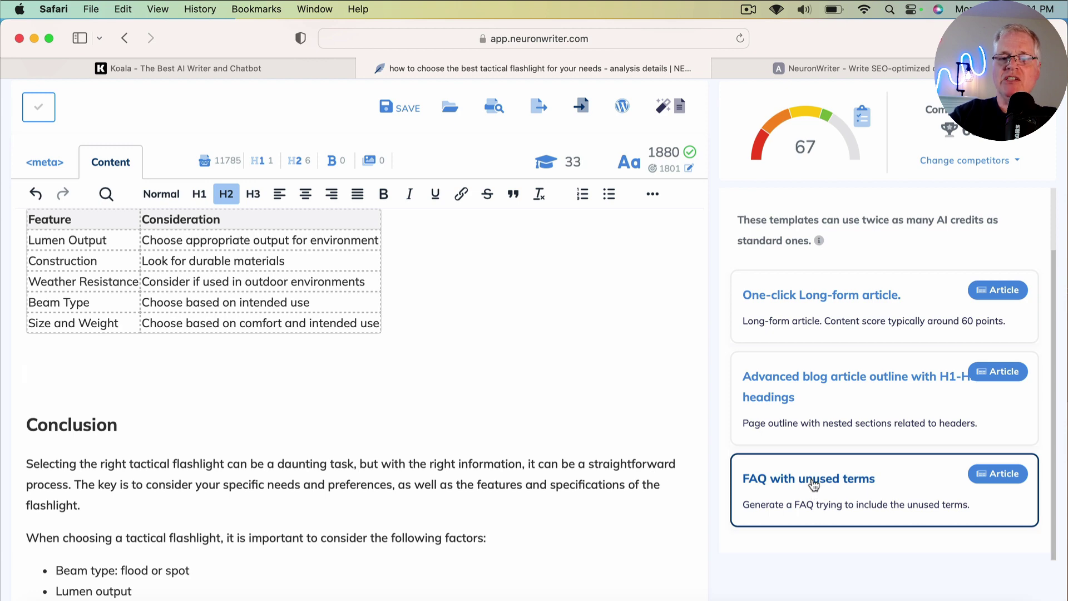
{"action": "left_click", "coordinate": [813, 485]}
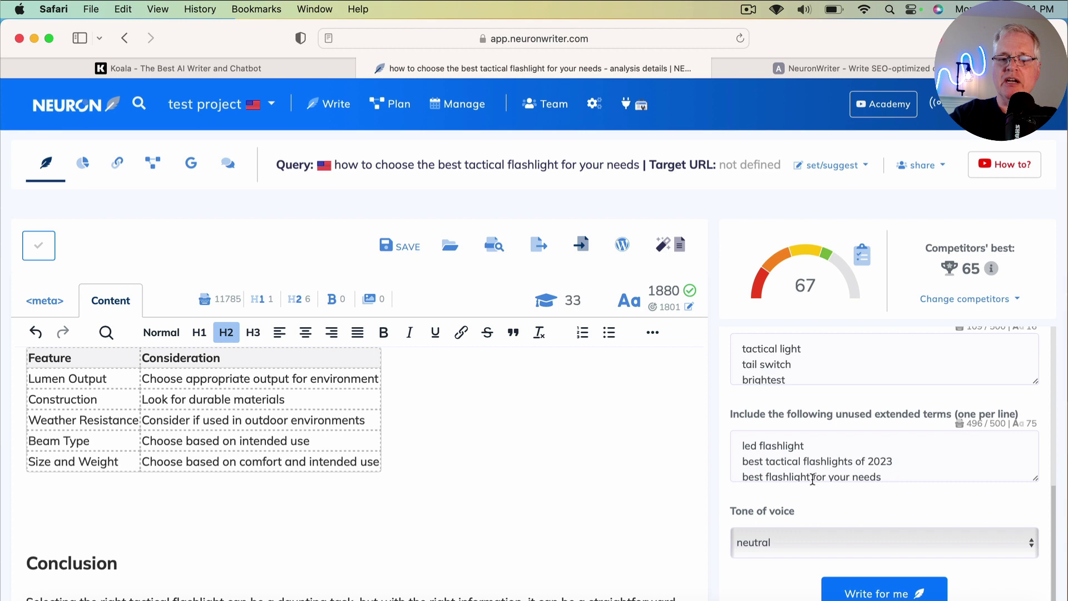
{"action": "scroll", "coordinate": [853, 456], "scroll_direction": "up", "scroll_amount": 5}
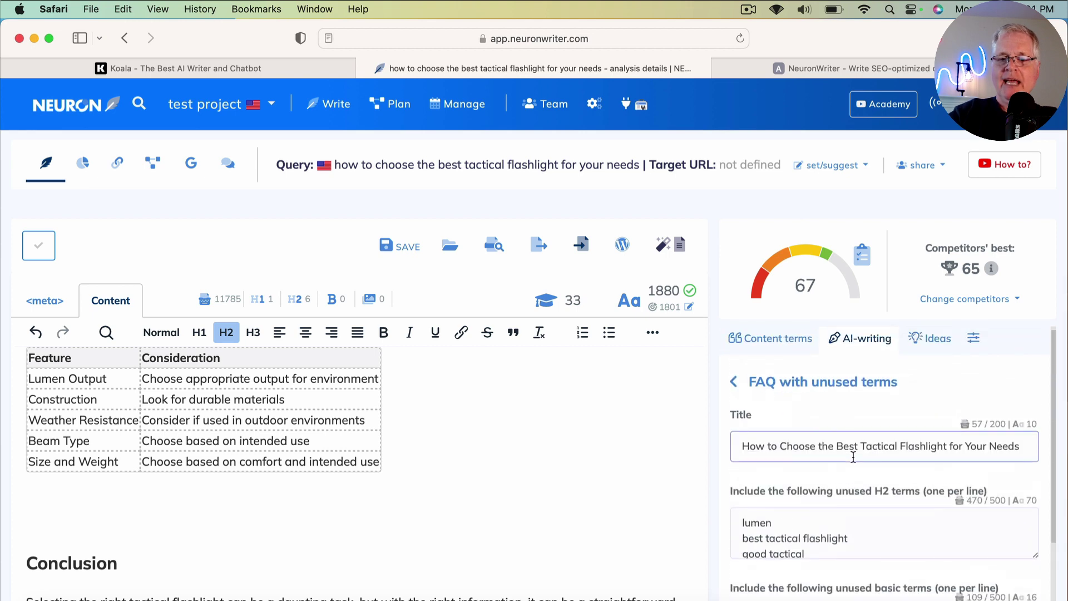
{"action": "scroll", "coordinate": [853, 456], "scroll_direction": "down", "scroll_amount": 3}
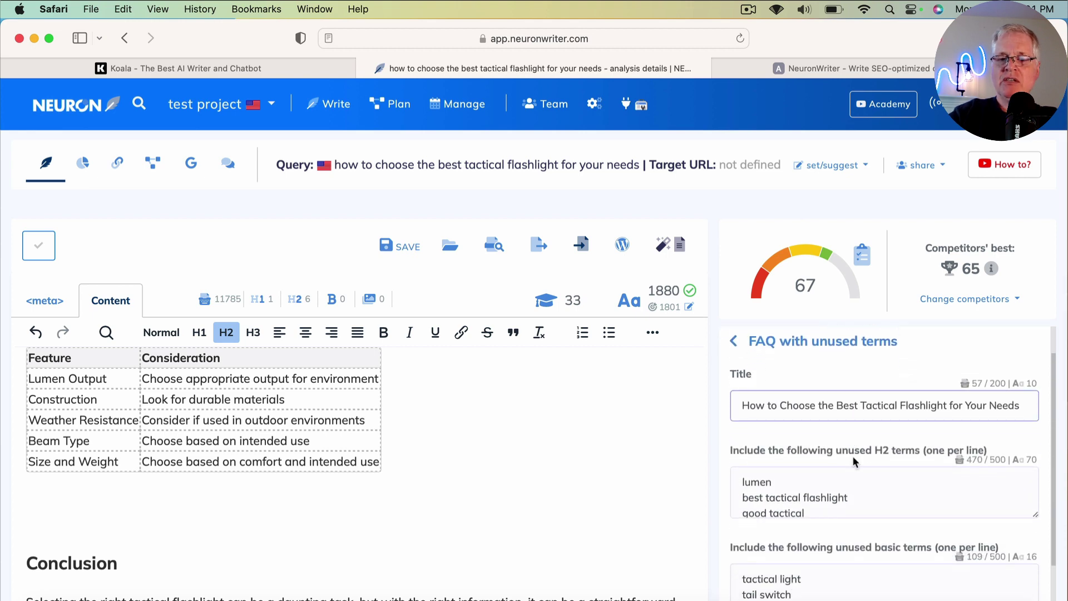
{"action": "scroll", "coordinate": [853, 462], "scroll_direction": "down", "scroll_amount": 1}
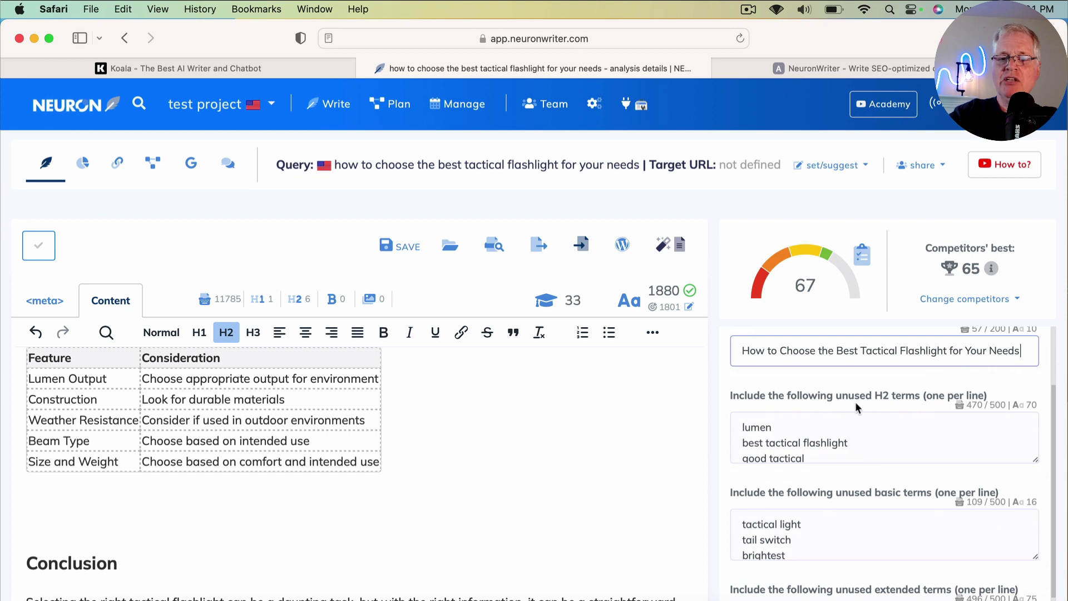
{"action": "scroll", "coordinate": [863, 403], "scroll_direction": "down", "scroll_amount": 1}
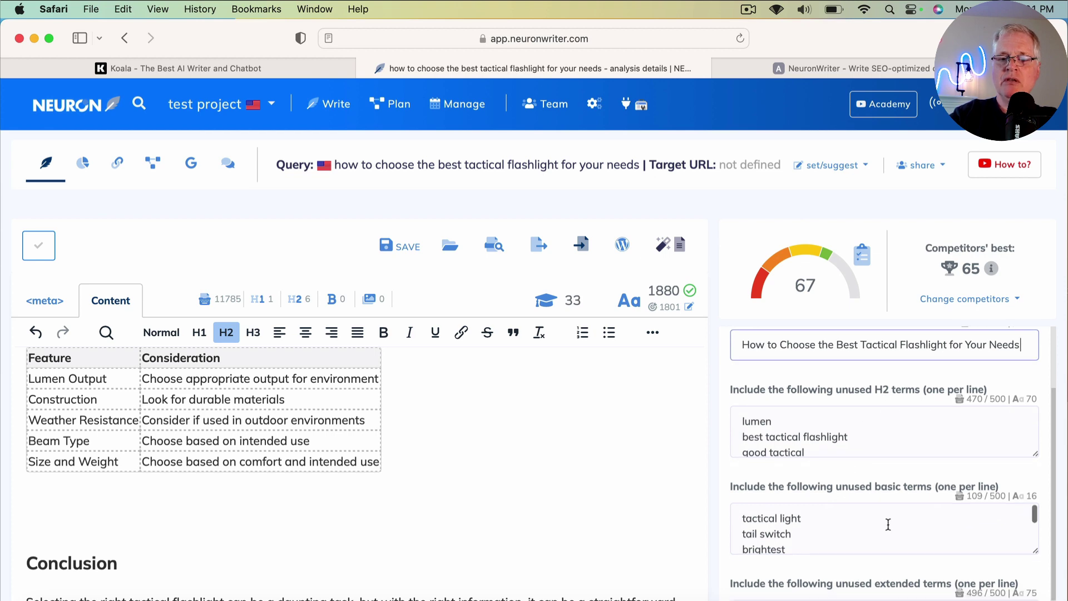
{"action": "scroll", "coordinate": [888, 525], "scroll_direction": "down", "scroll_amount": 5}
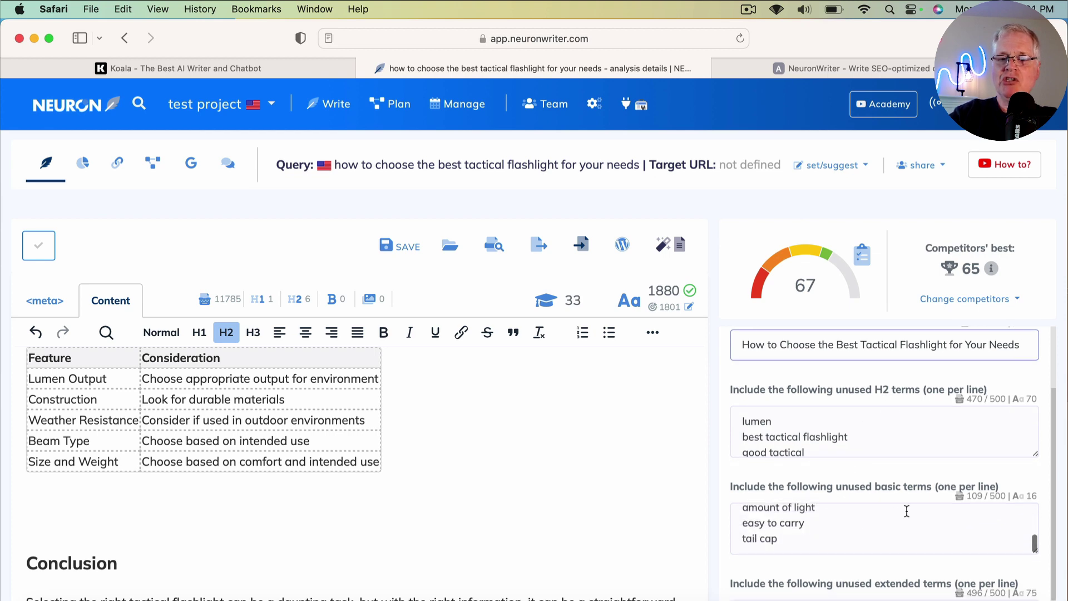
{"action": "scroll", "coordinate": [906, 510], "scroll_direction": "down", "scroll_amount": 5}
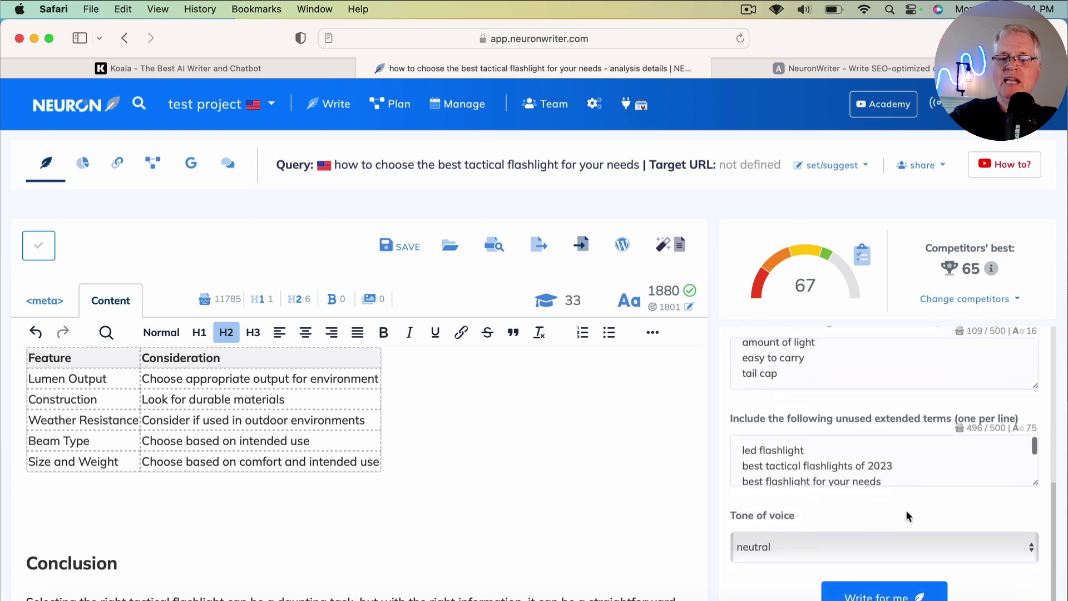
{"action": "scroll", "coordinate": [916, 477], "scroll_direction": "down", "scroll_amount": 3}
{"action": "scroll", "coordinate": [916, 477], "scroll_direction": "down", "scroll_amount": 4}
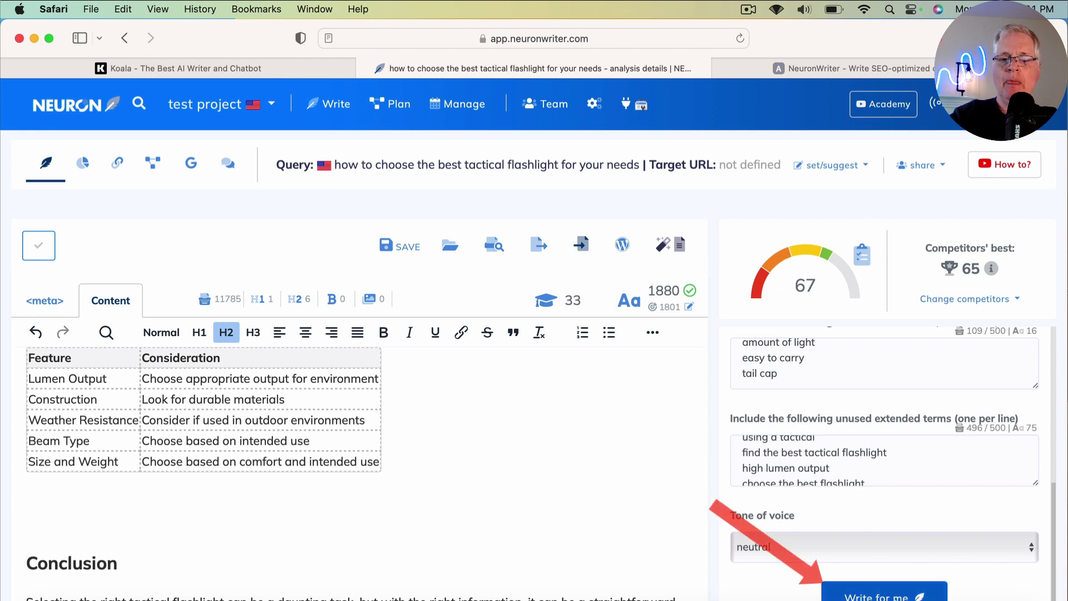
Step: Let the AI write FAQ questions and answers after the feature table, bringing the score to 85
{"action": "left_click", "coordinate": [883, 595]}
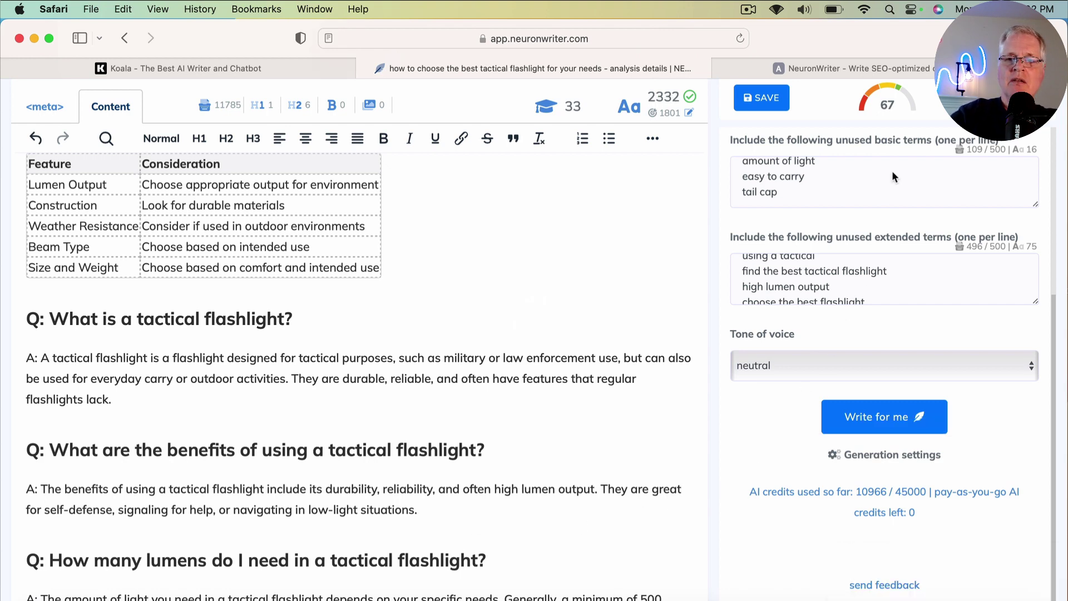
{"action": "scroll", "coordinate": [890, 151], "scroll_direction": "up", "scroll_amount": 5}
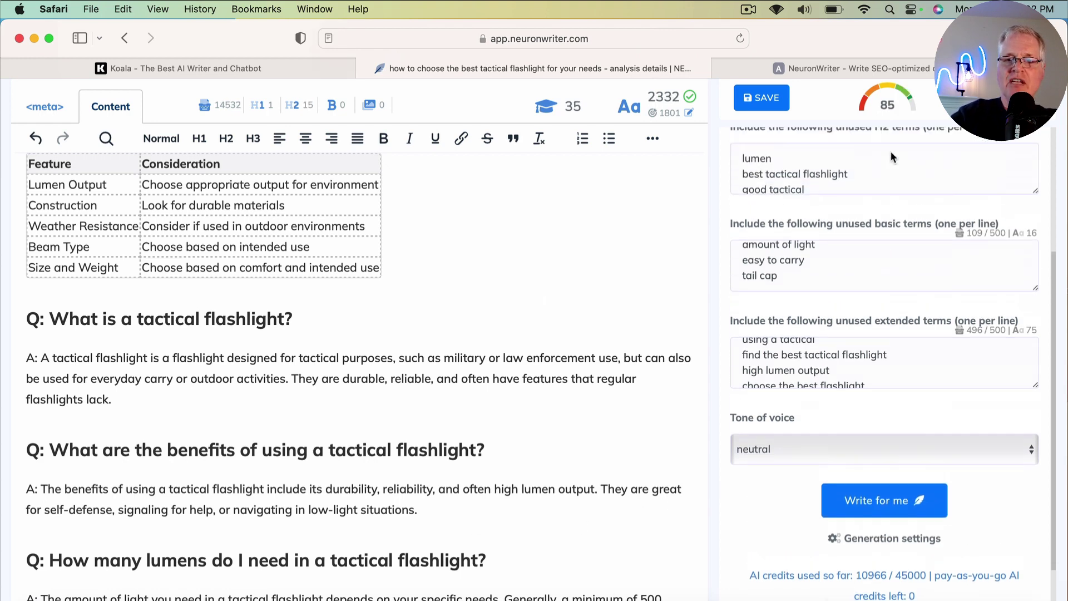
{"action": "scroll", "coordinate": [890, 151], "scroll_direction": "up", "scroll_amount": 3}
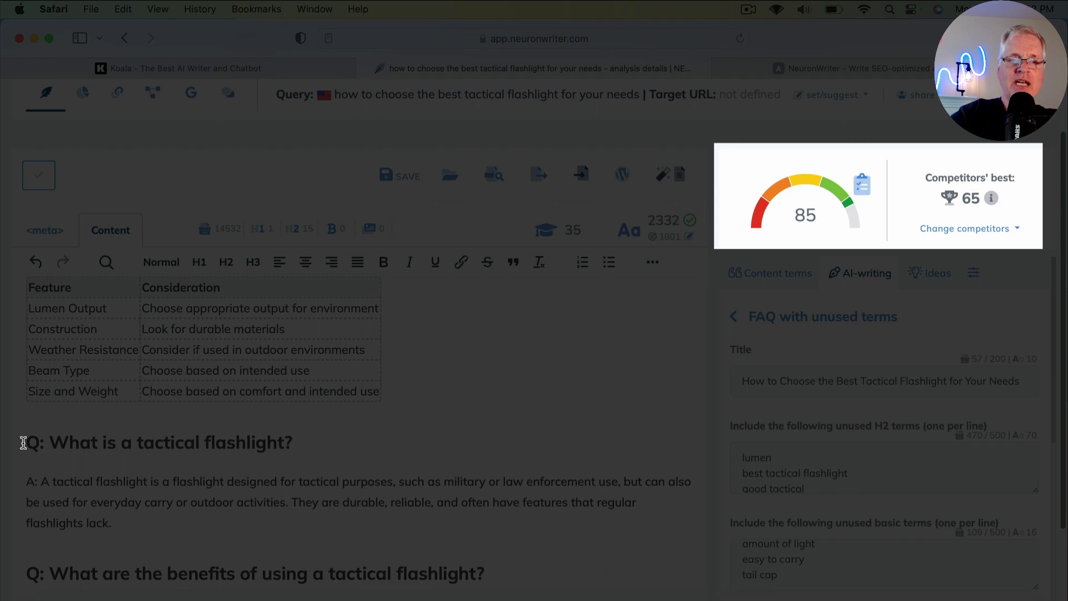
Step: Insert an H2 heading 'FAQ' on a new line above the first generated question
{"action": "left_click", "coordinate": [23, 442]}
{"action": "key", "text": "Return"}
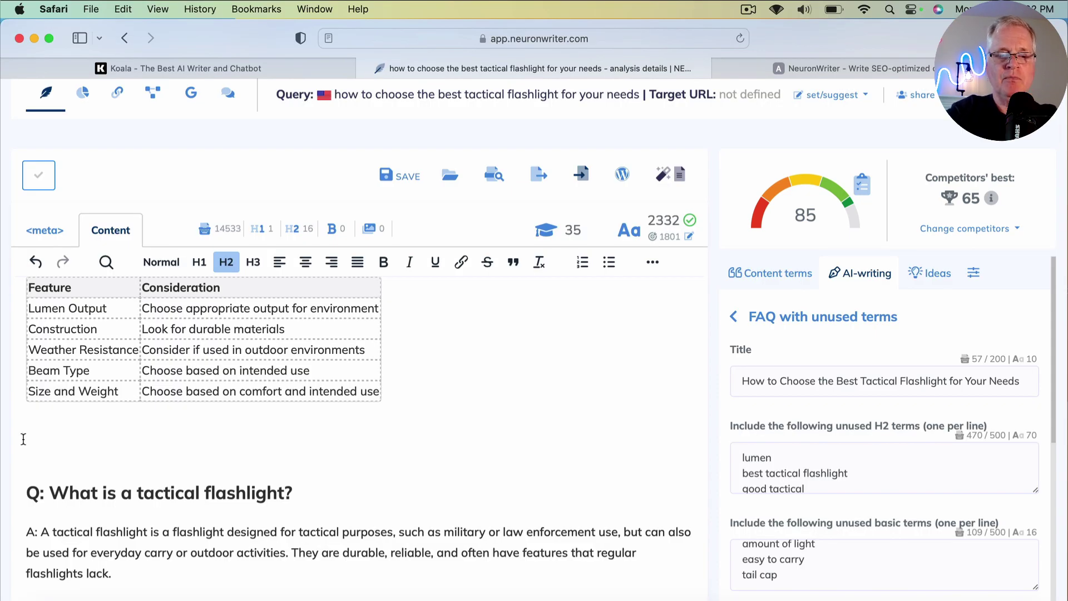
{"action": "type", "text": "FAQ"}
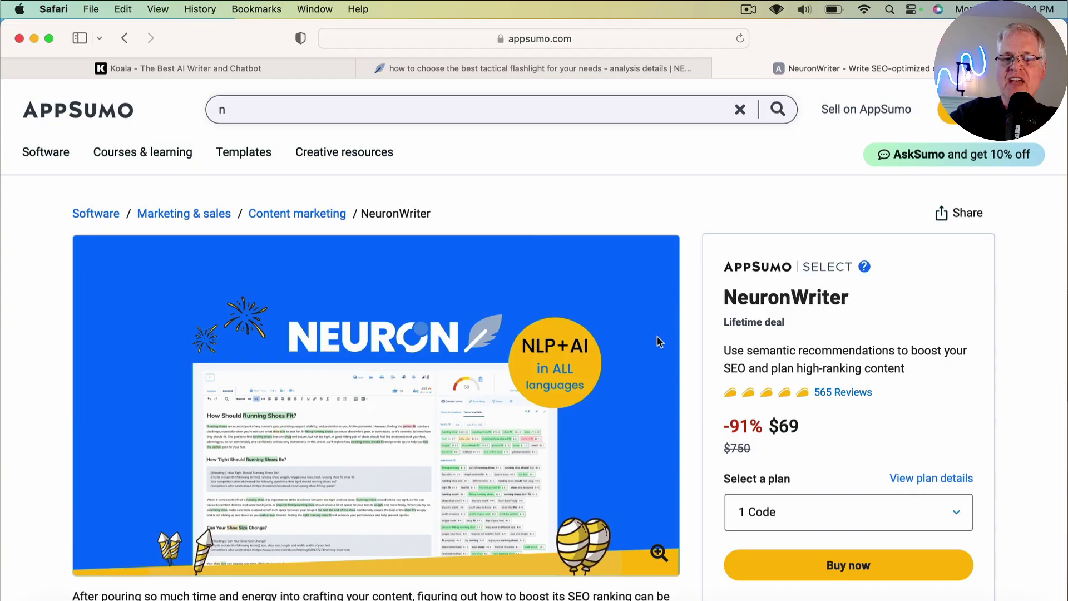
Step: Scroll the AppSumo NeuronWriter deal page to show the $69 lifetime offer, 91% off $750
{"action": "scroll", "coordinate": [658, 341], "scroll_direction": "down", "scroll_amount": 1}
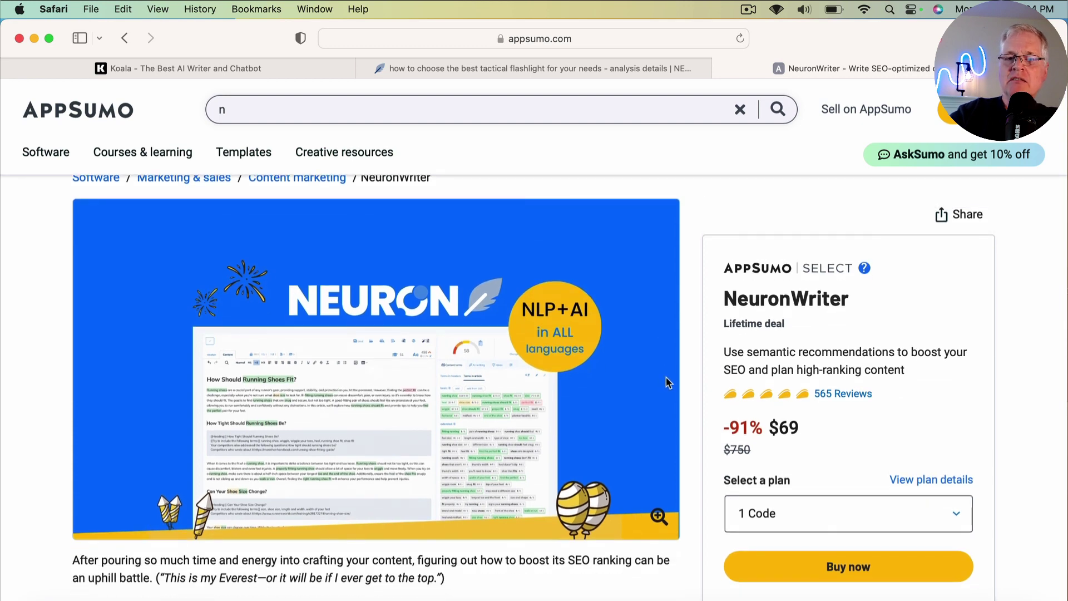